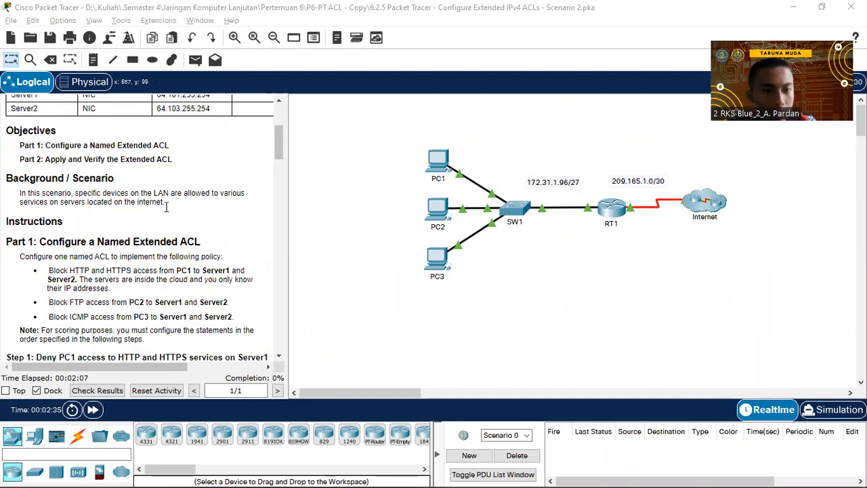
Open router RT1's window, move it to the right, and show its CLI with boot messages.
scroll(166, 217, down, 1)
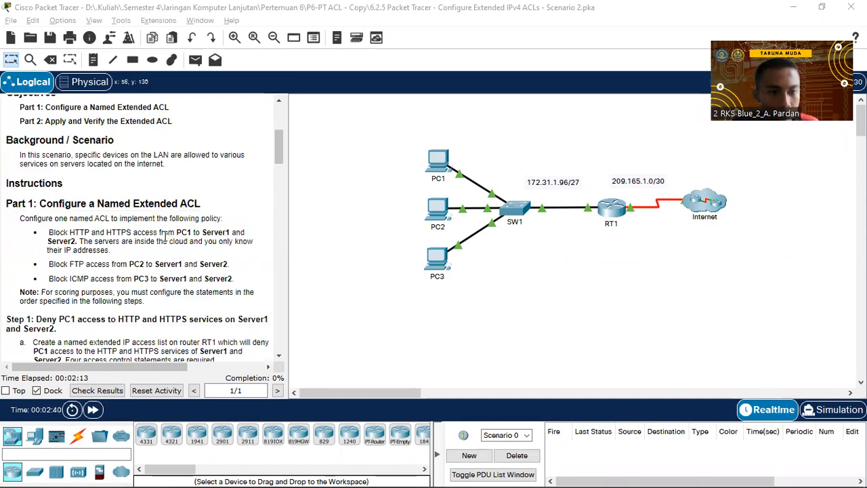
scroll(136, 240, down, 1)
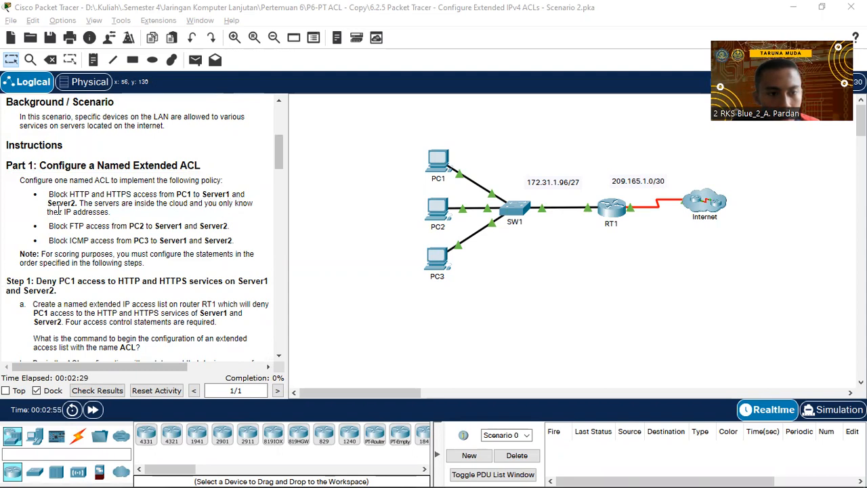
scroll(90, 215, down, 1)
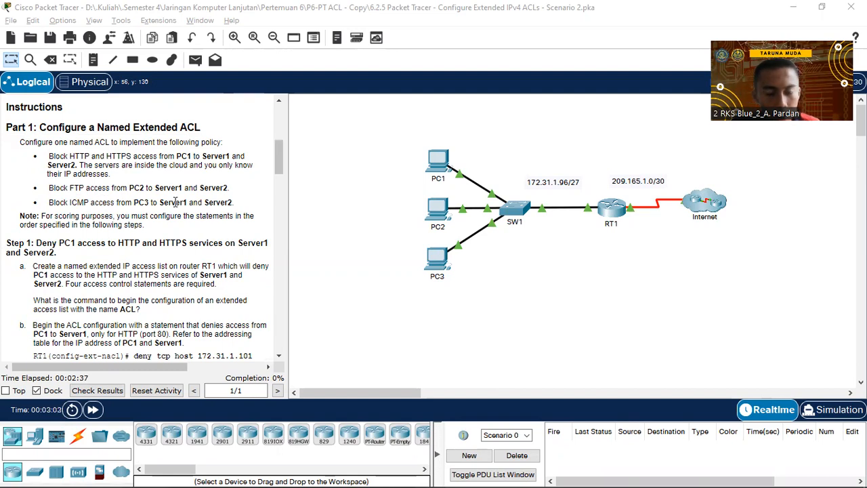
scroll(180, 212, down, 3)
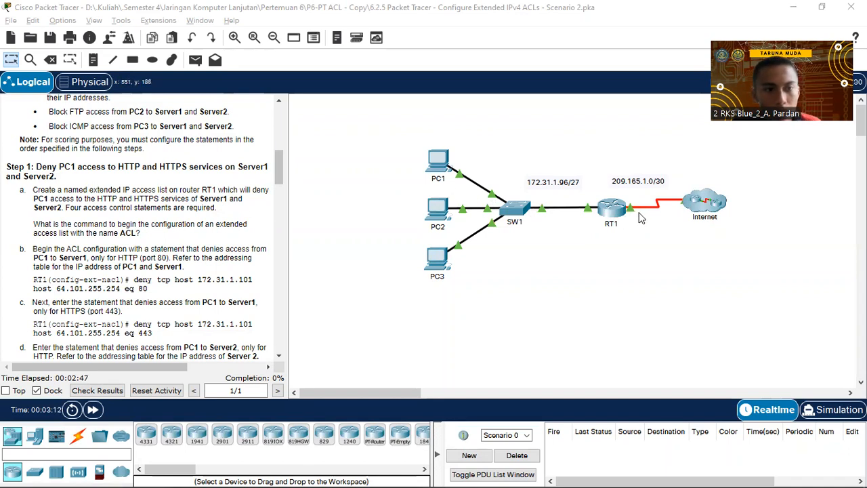
scroll(225, 220, down, 1)
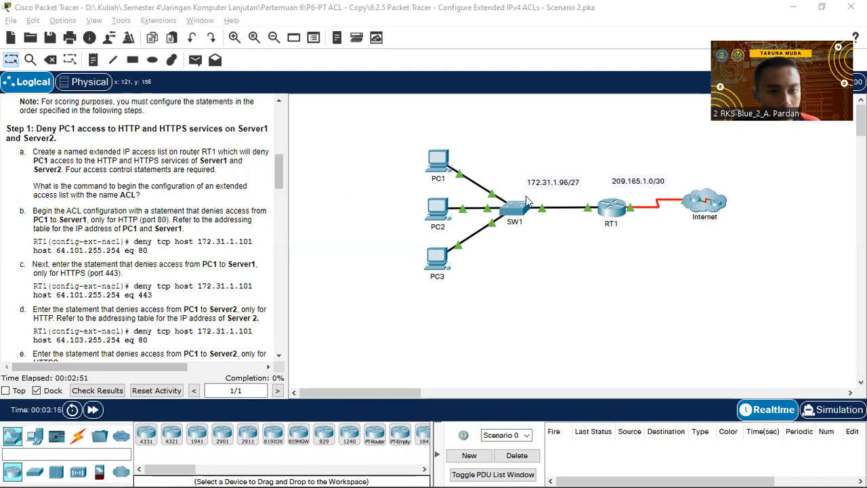
click(621, 212)
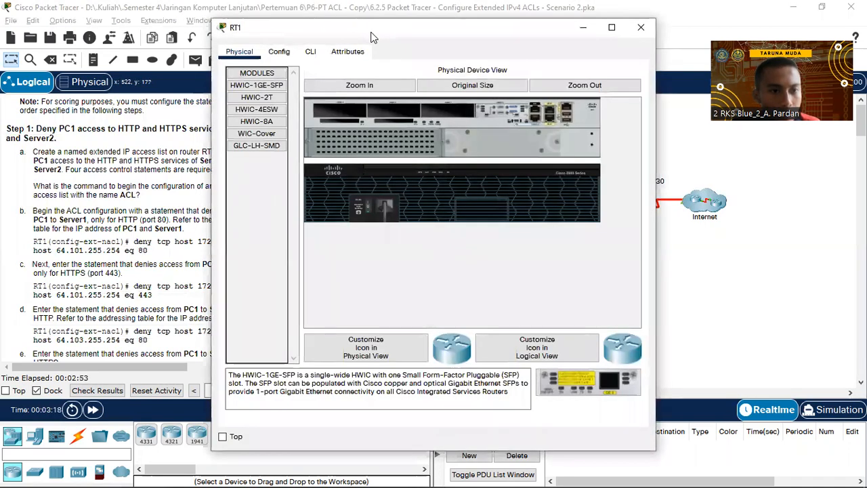
drag(371, 37, 504, 35)
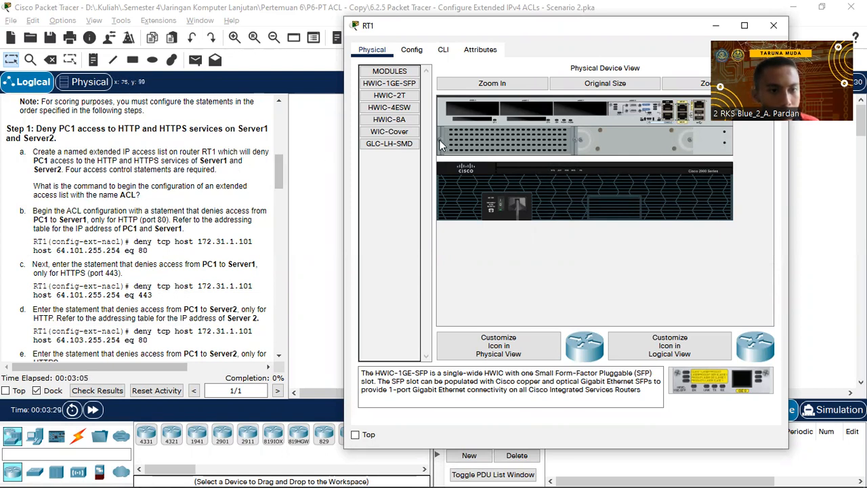
click(440, 54)
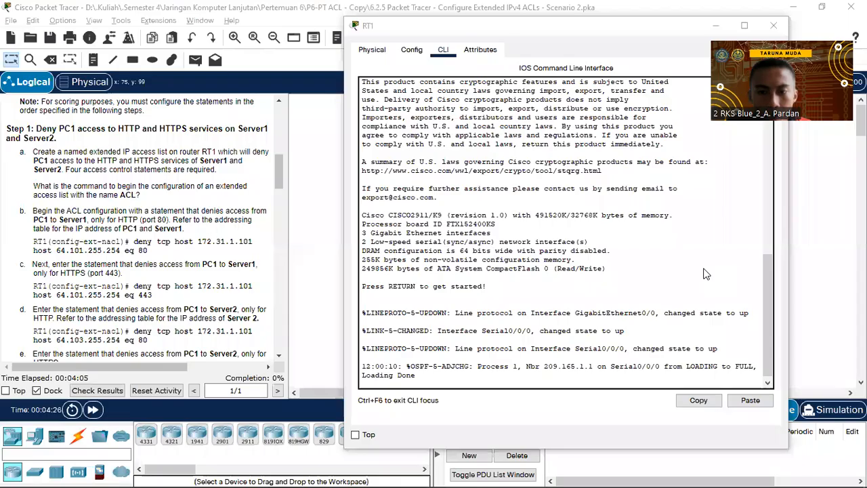
click(369, 318)
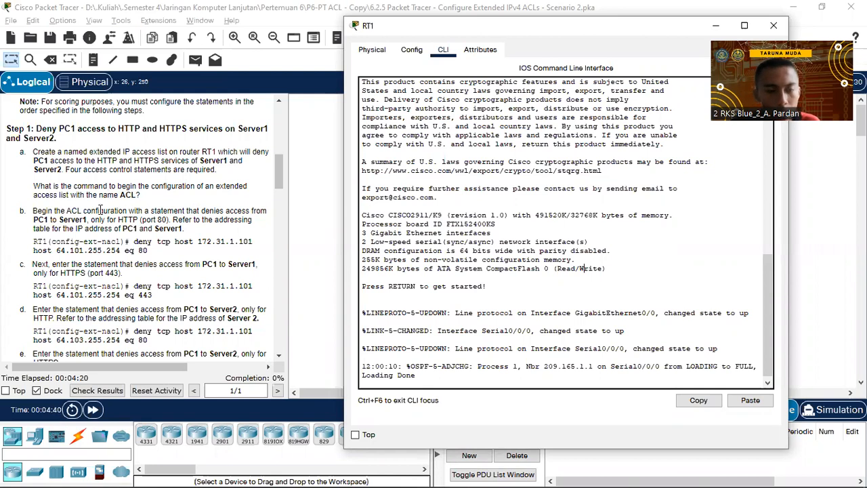
scroll(89, 212, down, 1)
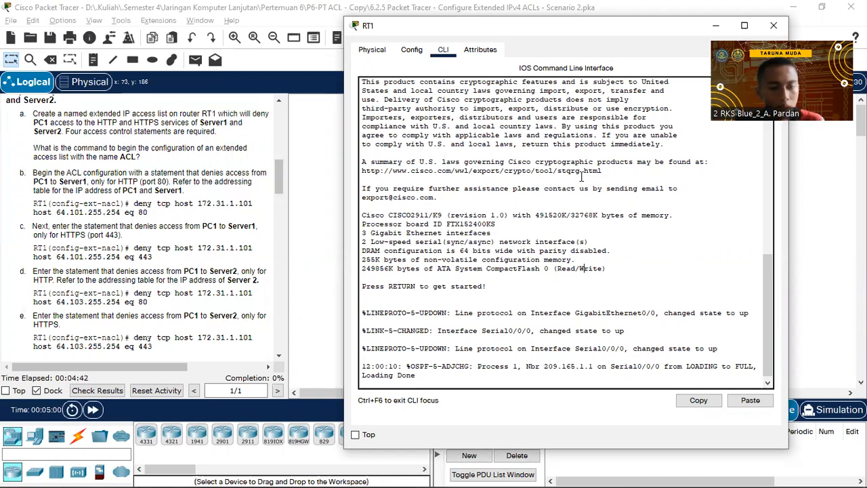
Put RT1 into privileged mode with enable, then into global configuration with conf t.
click(607, 201)
key(Return)
text(ena)
key(Return)
text(conf t)
key(Return)
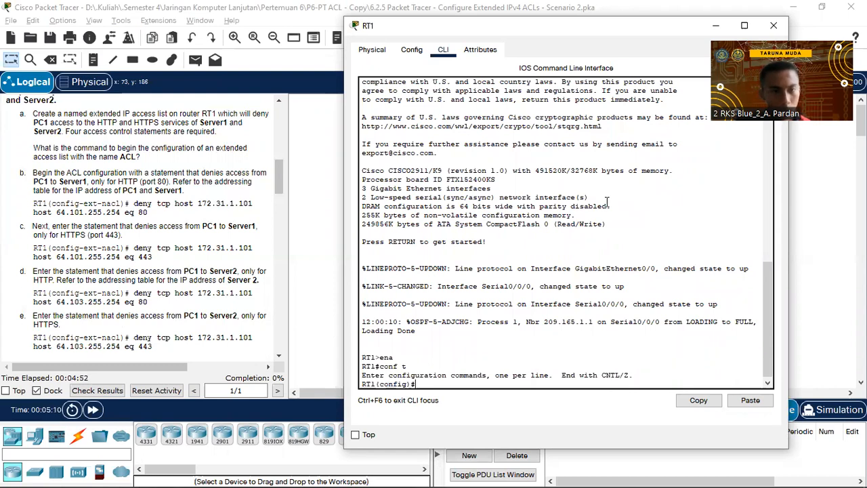
Type 'ip access-list extended ACL' at RT1's configuration prompt.
scroll(192, 197, up, 3)
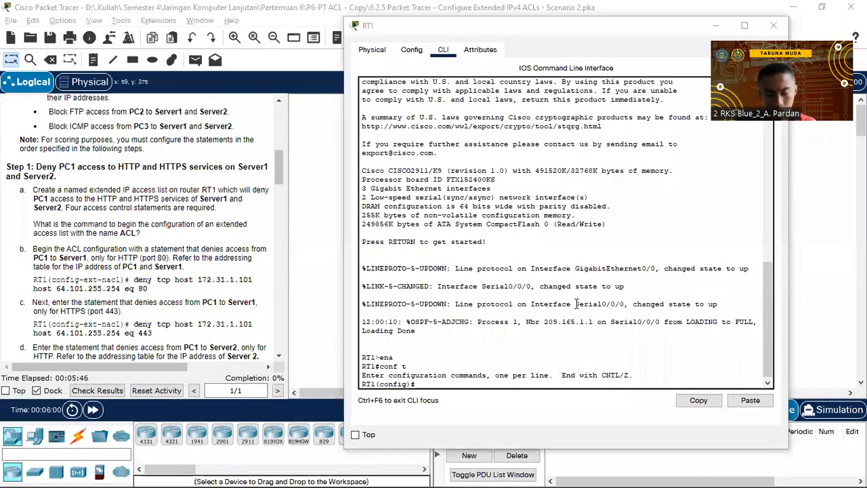
click(577, 304)
text(ip)
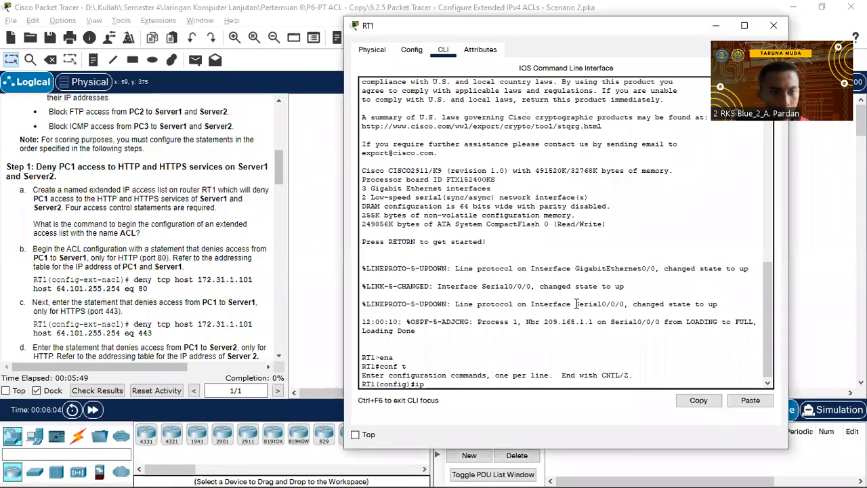
text( ac)
key(Tab)
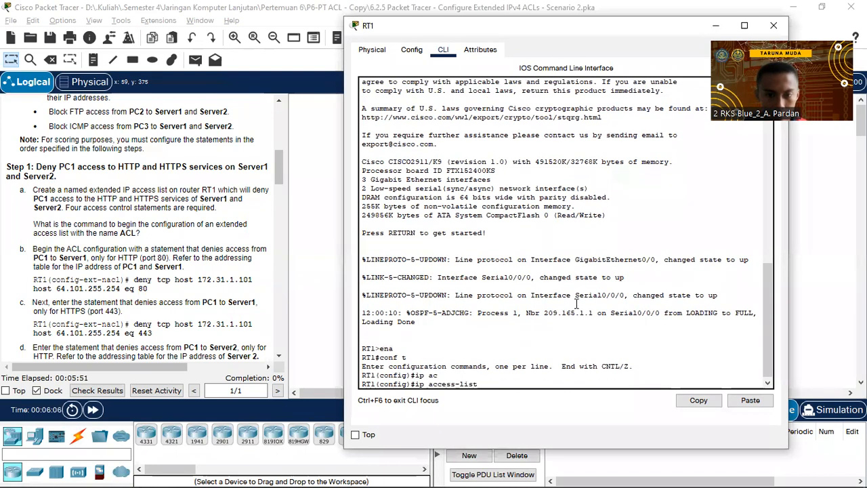
text(ex)
key(Tab)
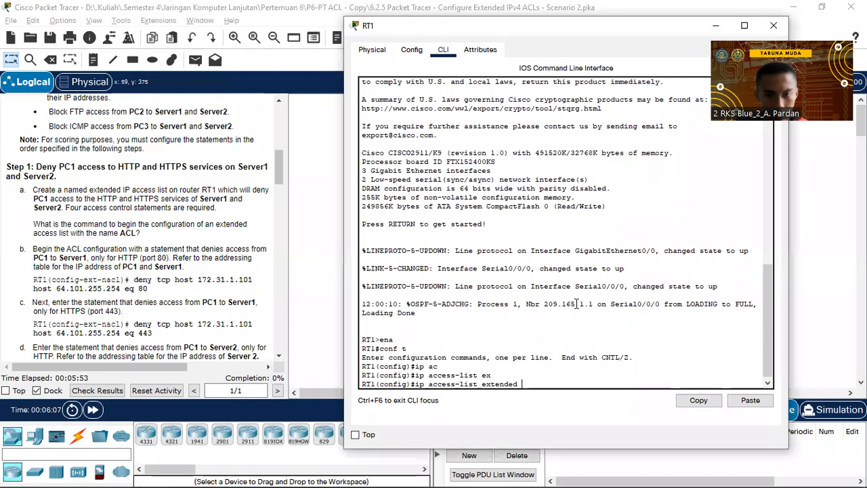
text(ac)
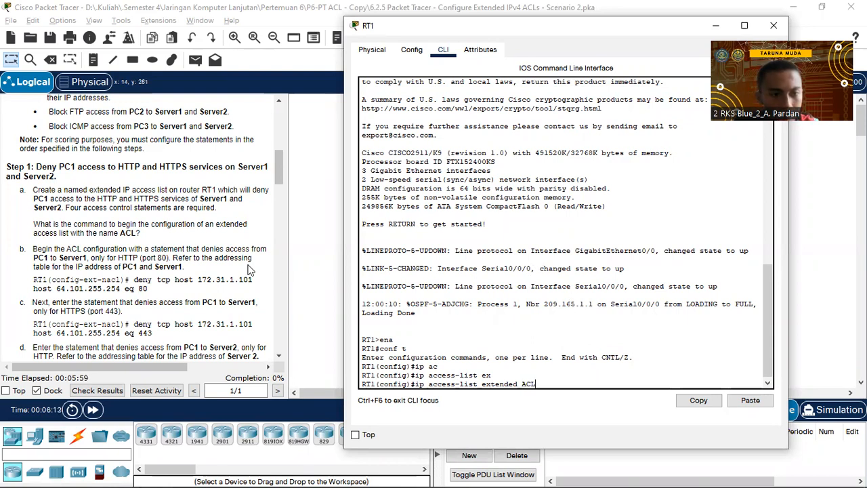
Create the extended access list ACL and begin a 'deny tcp host' rule.
key(Return)
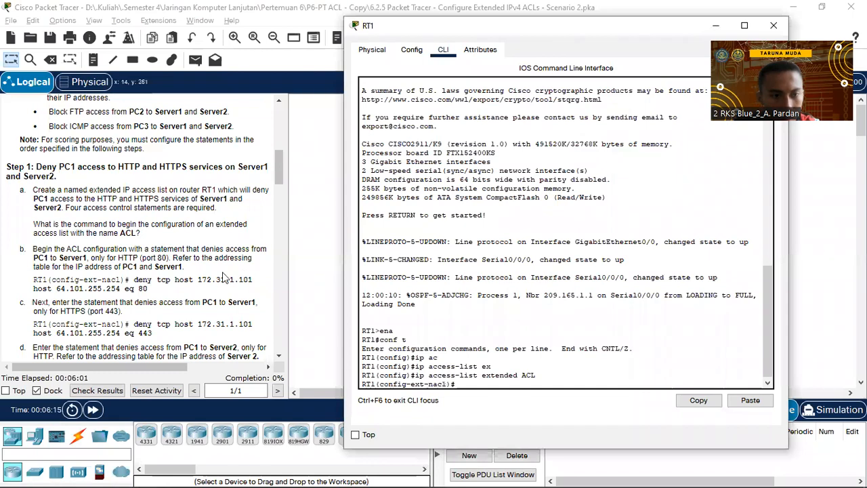
text(deny)
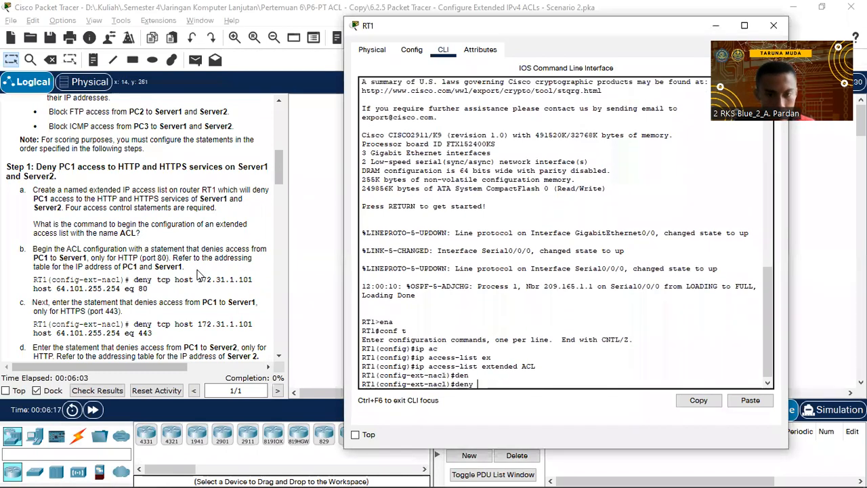
key(Tab)
text(tc)
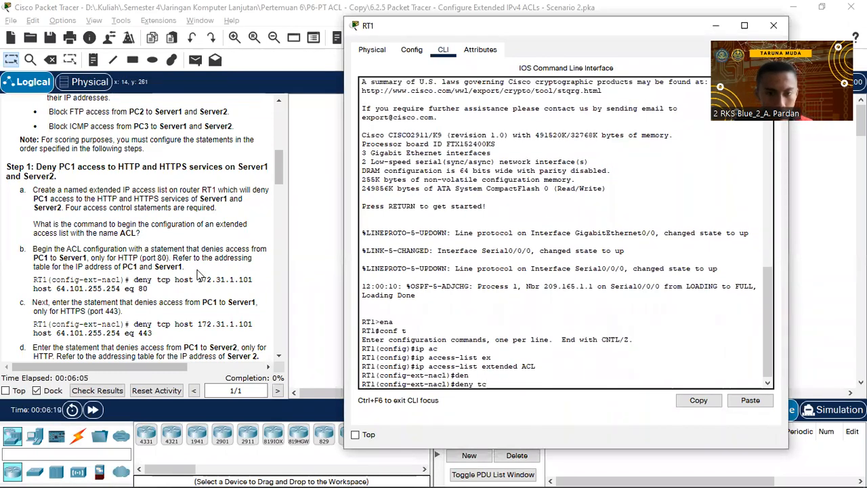
key(Tab)
text(hos)
key(Tab)
Deny TCP from host 172.31.1.101 to host 64.101.255.254 eq 80.
text(172.3)
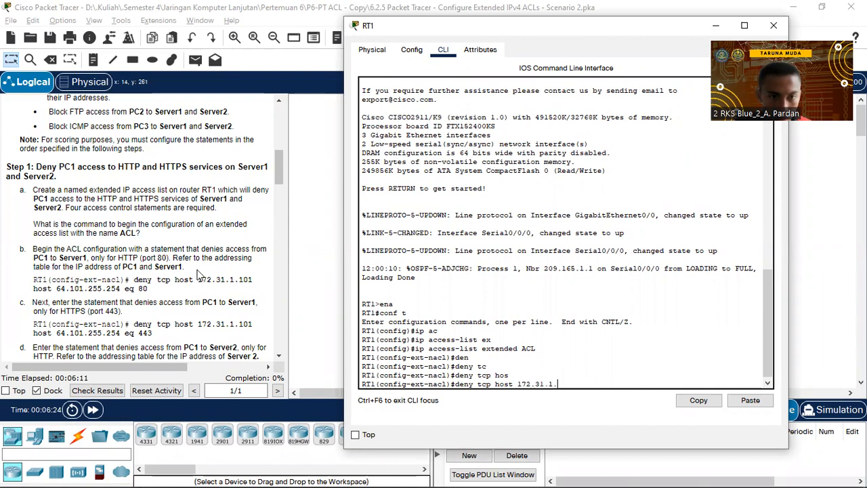
text(1.1.101 hos)
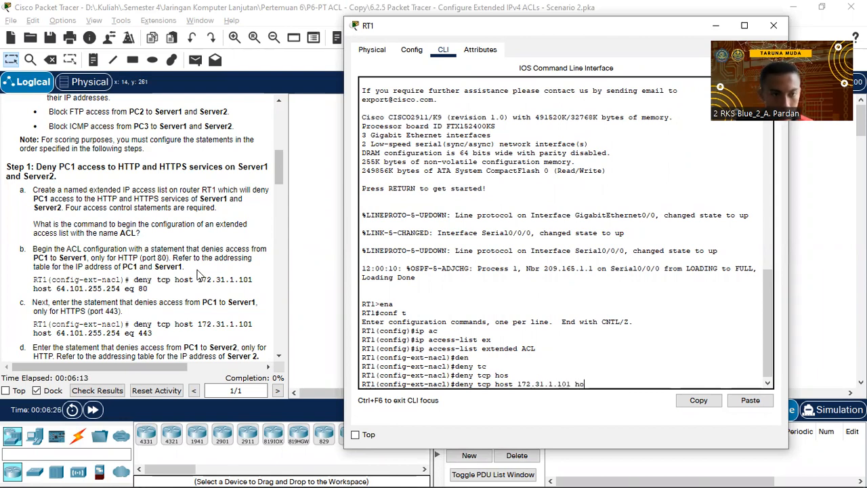
key(Tab)
text(64.101.25)
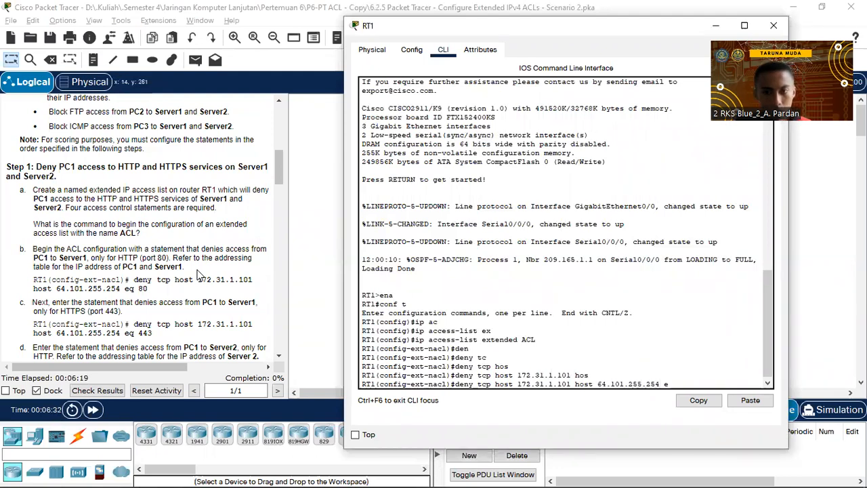
text(5.254 ?)
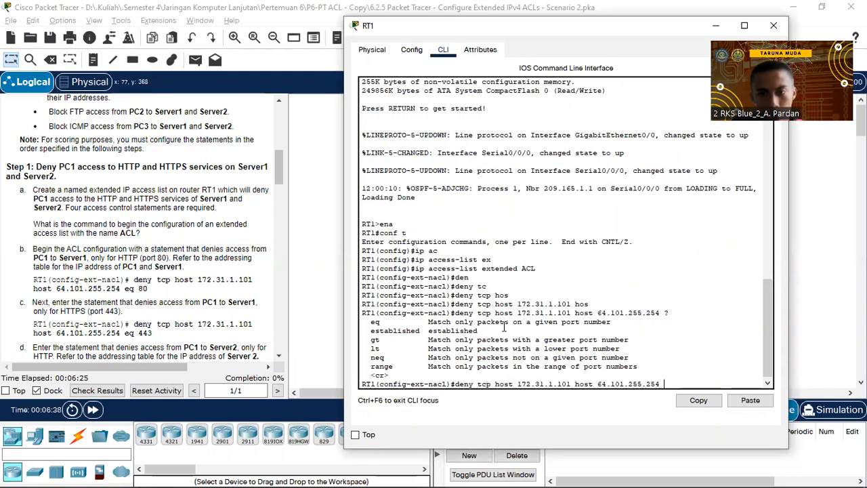
text(eq)
key(BackSpace)
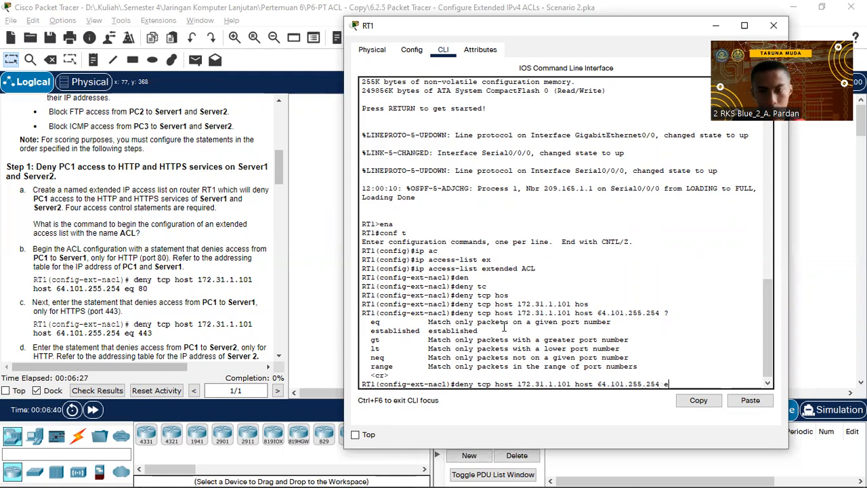
key(Tab)
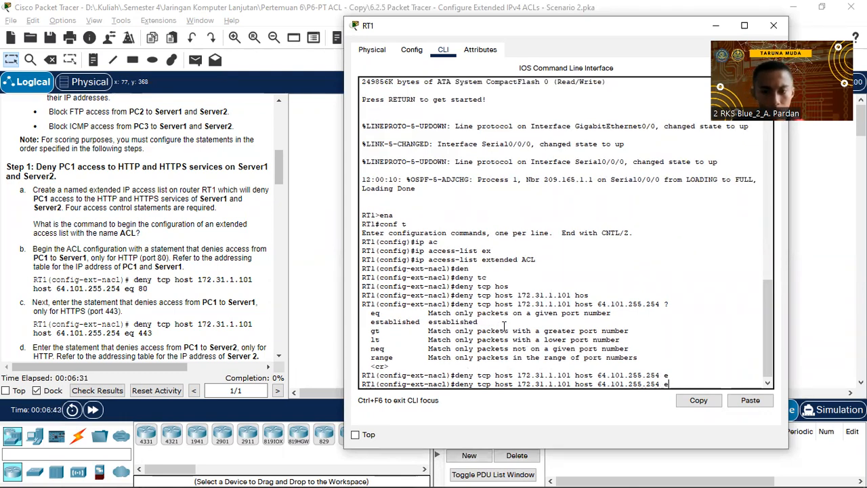
text(q)
key(Tab)
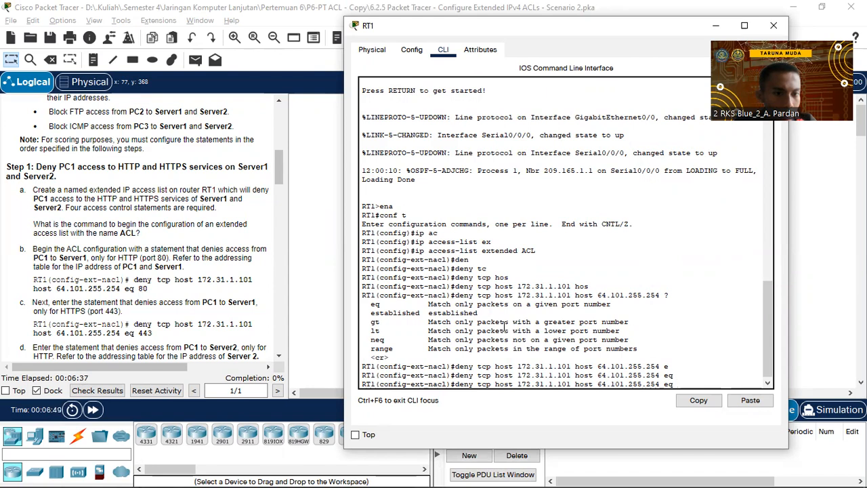
text(80)
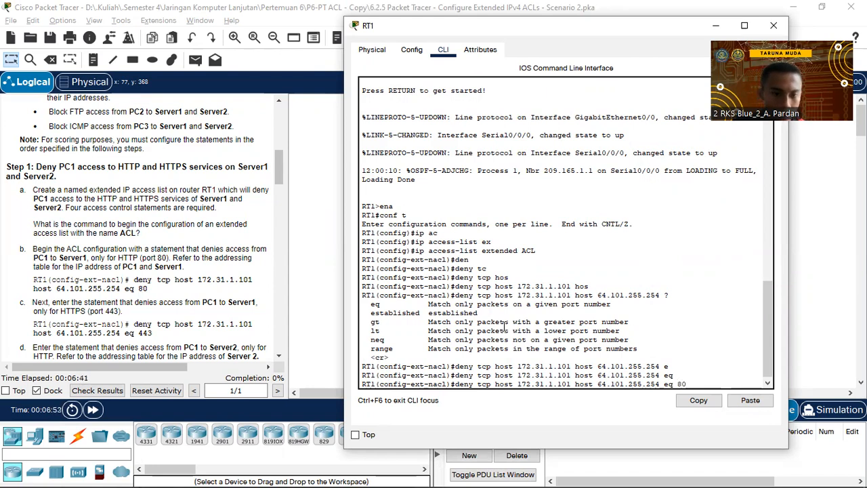
key(Return)
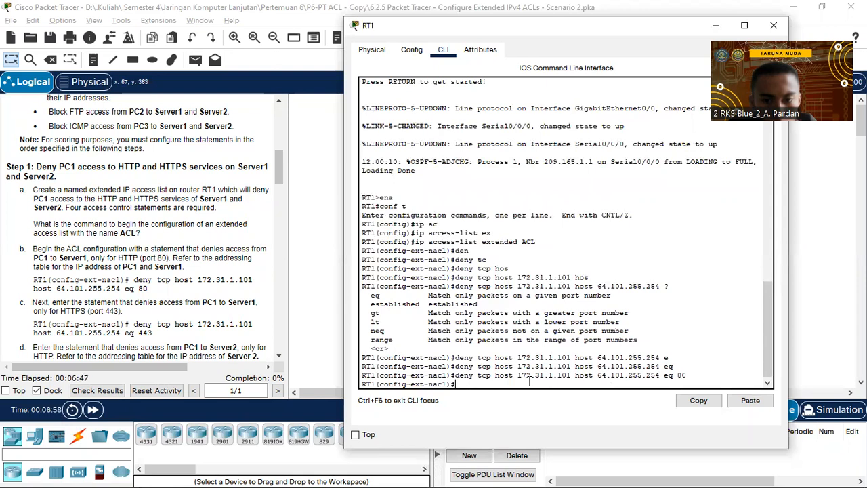
scroll(197, 317, up, 5)
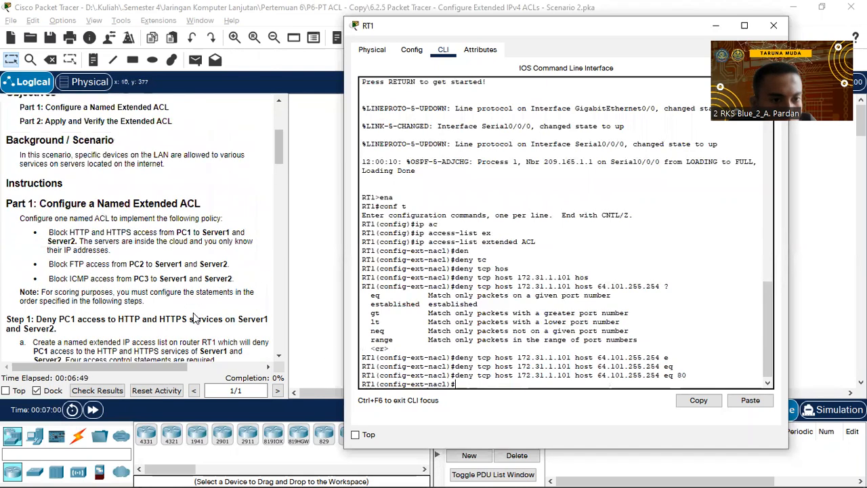
scroll(196, 317, up, 5)
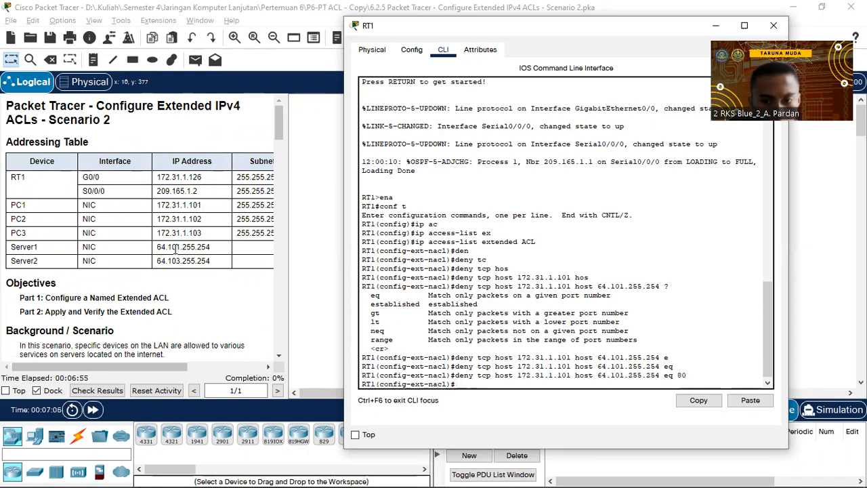
scroll(176, 249, down, 8)
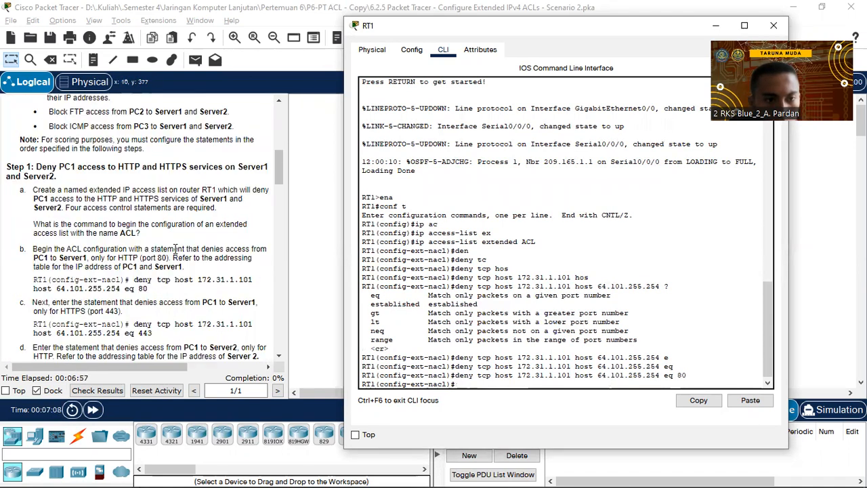
scroll(175, 250, up, 5)
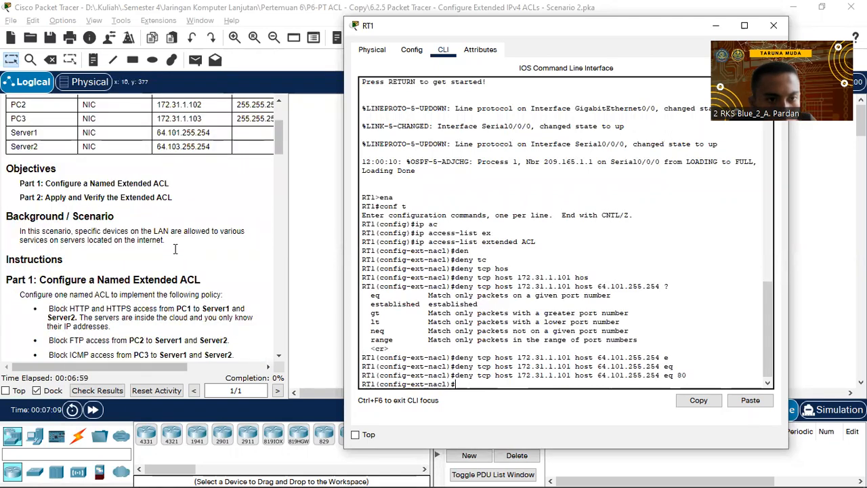
scroll(176, 249, down, 5)
scroll(176, 249, down, 3)
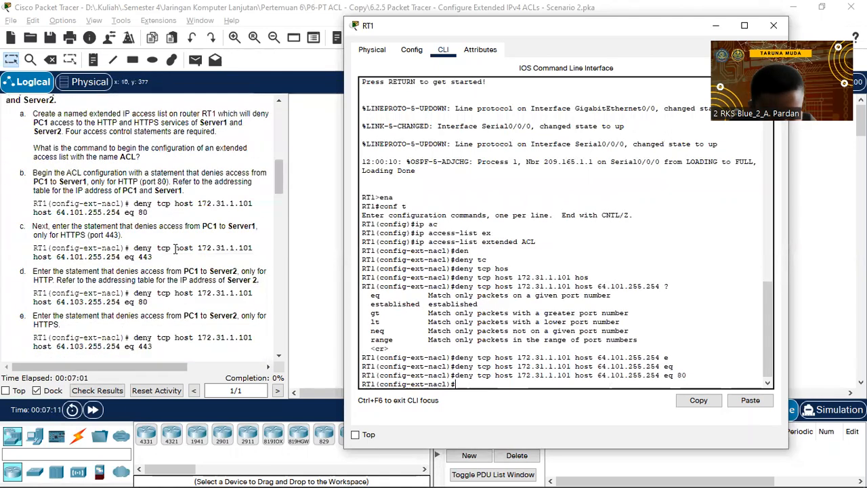
scroll(174, 248, down, 1)
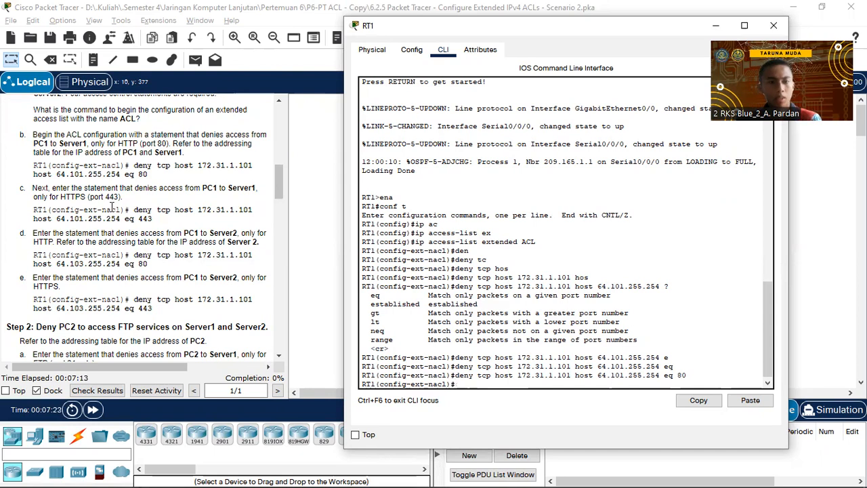
text(den)
Reuse the port 80 rule to deny 172.31.1.101 to 64.101.255.254 on port 443.
key(Tab)
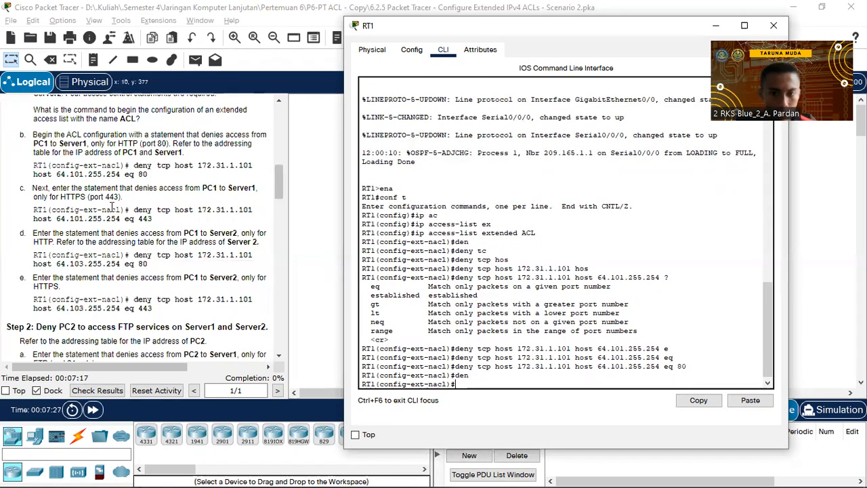
key(Up)
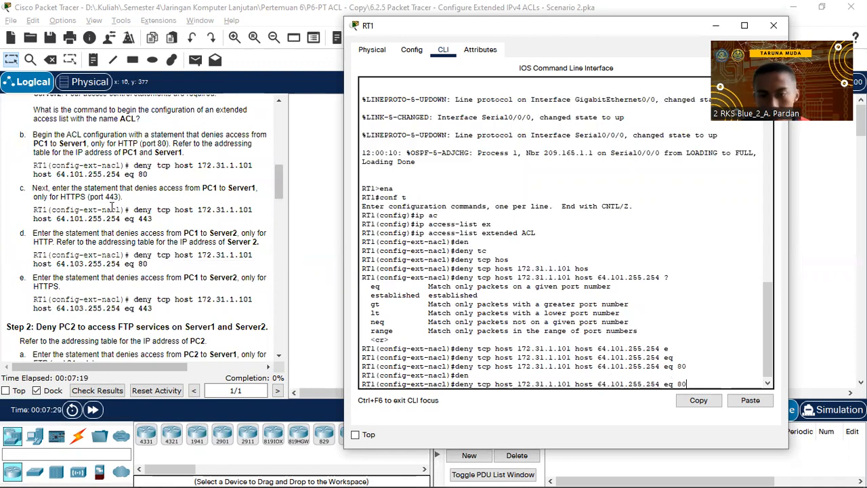
key(BackSpace)
key(BackSpace)
text(443)
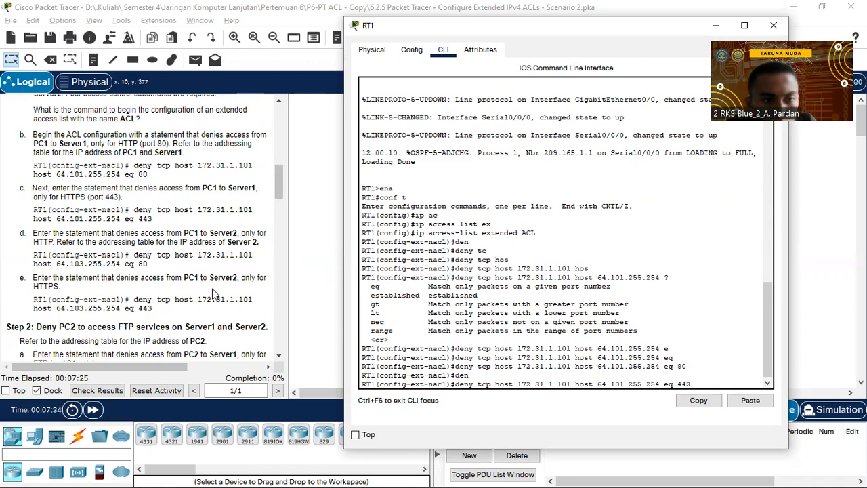
key(Return)
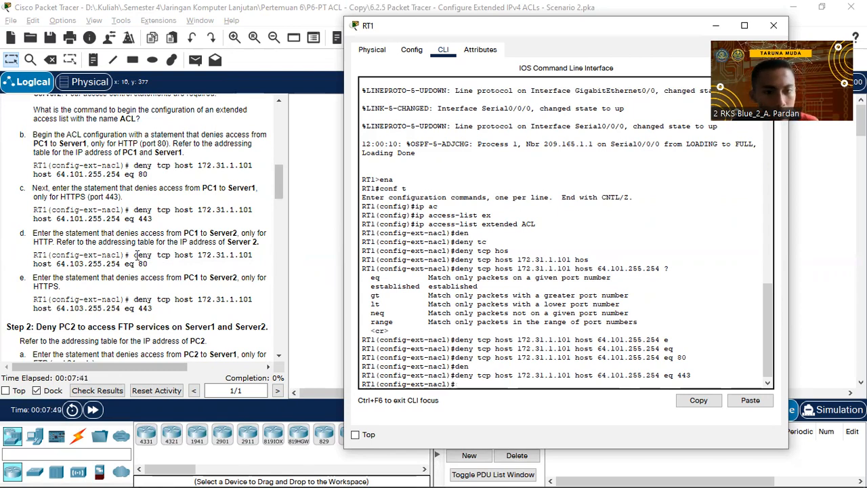
scroll(137, 255, up, 10)
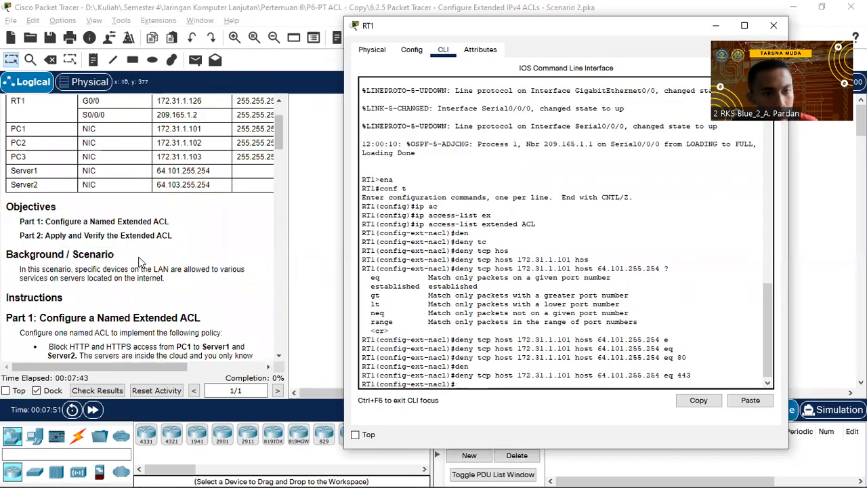
Begin a new 'deny tcp host' rule in RT1's ACL.
text(de)
key(Return)
text(den)
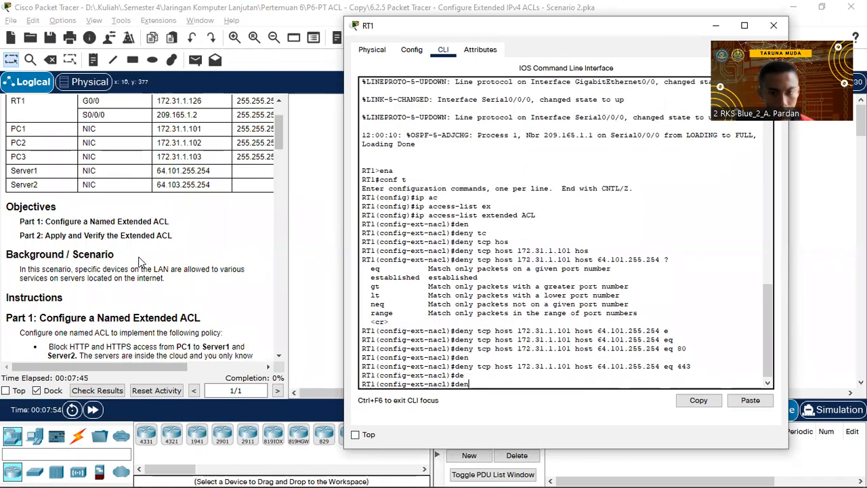
key(Tab)
text(tc)
key(Tab)
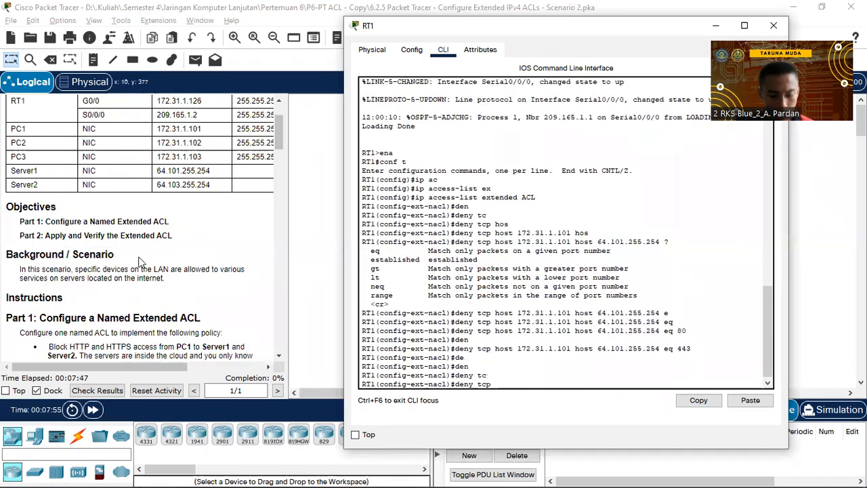
text(hos)
key(Tab)
scroll(133, 288, down, 8)
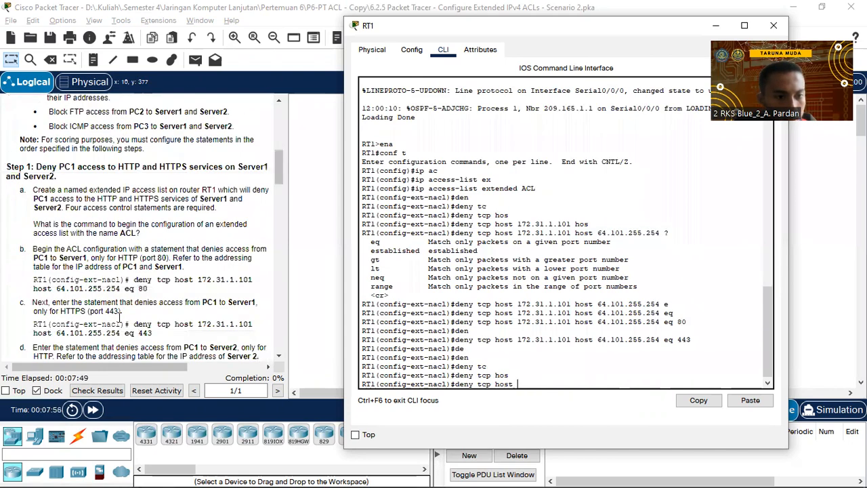
scroll(122, 319, down, 1)
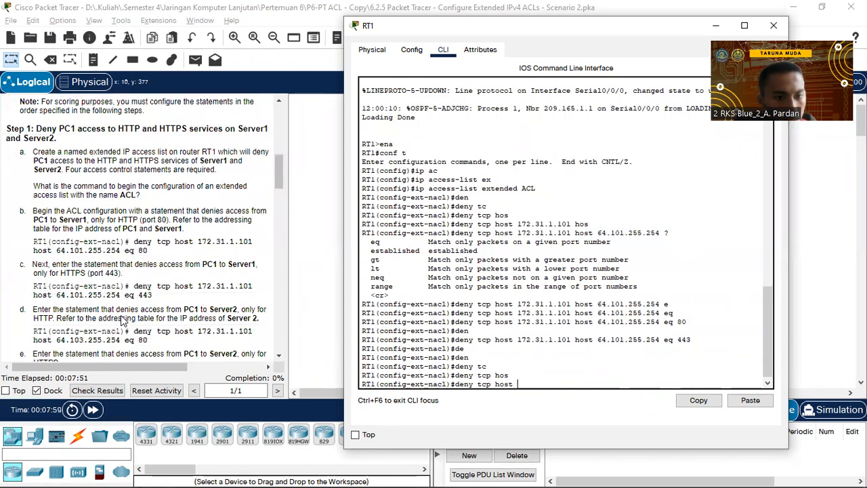
scroll(122, 318, down, 1)
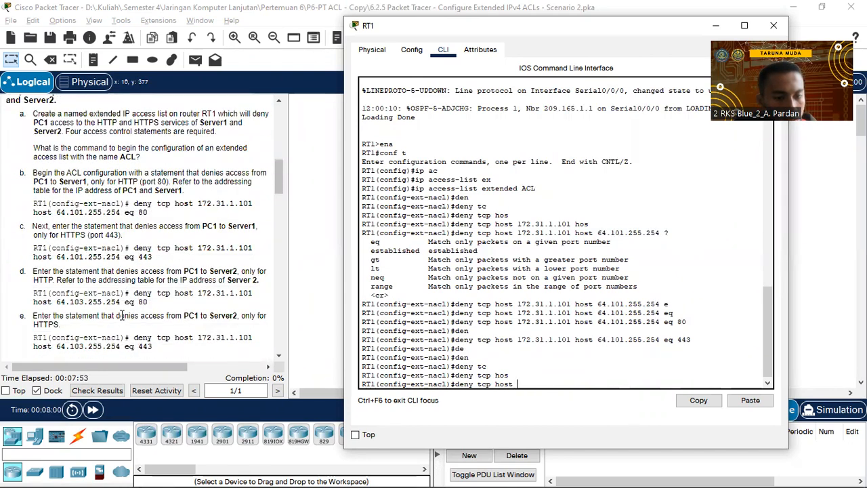
Deny TCP from 172.31.1.101 to host 64.103.255.254 eq 80, after fixing the mistyped source address.
text(172.)
text(1)
text(1.1.101)
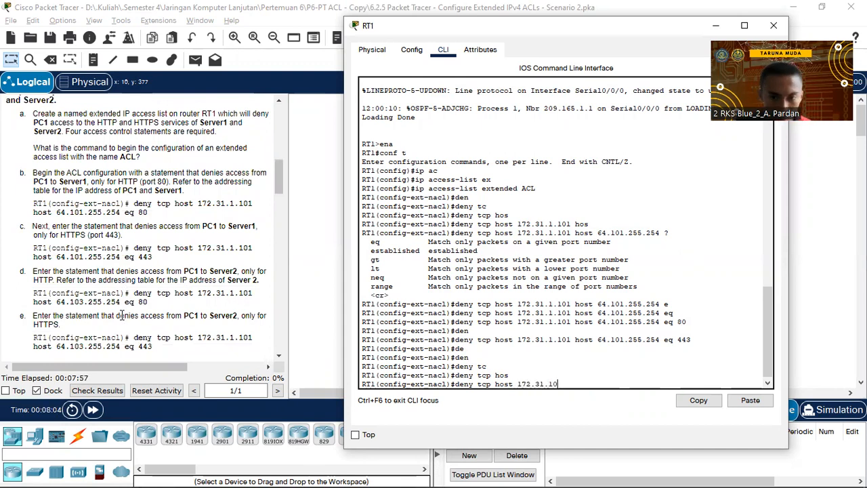
text( h)
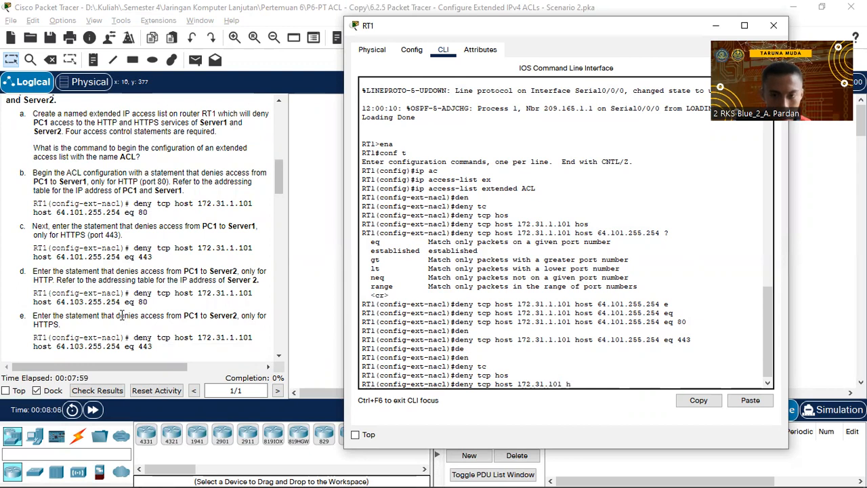
text(os)
key(Tab)
key(Tab)
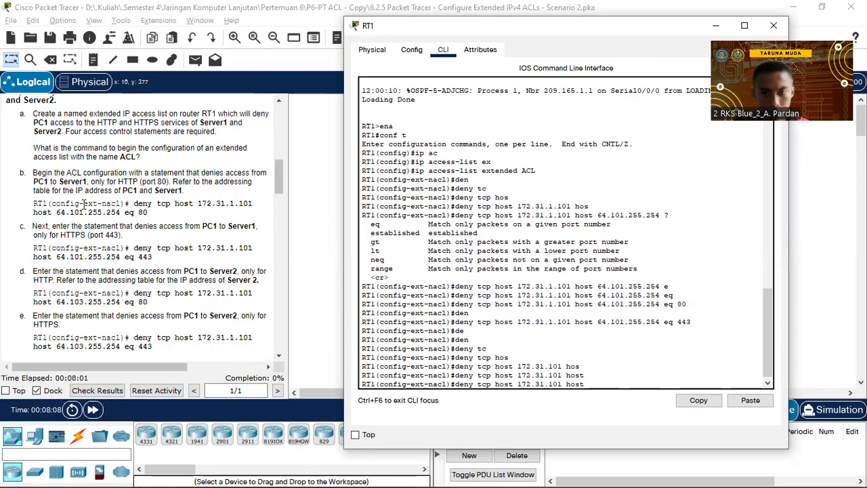
text(64)
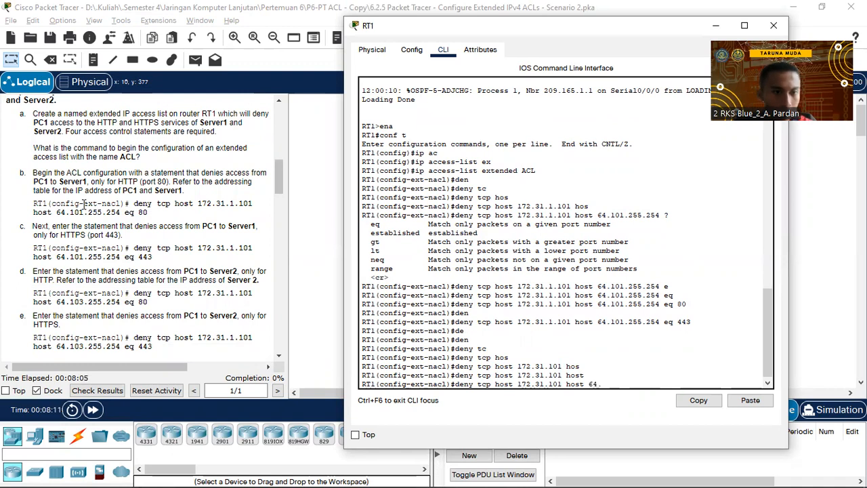
text(.103)
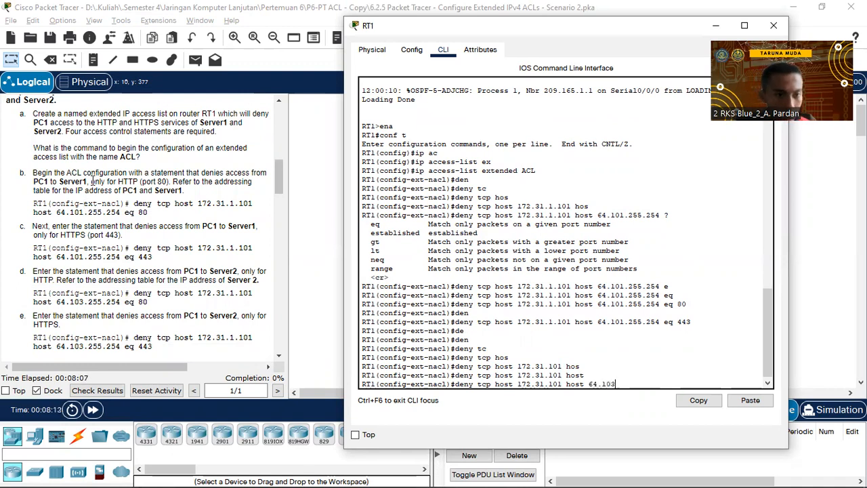
text(.255.25)
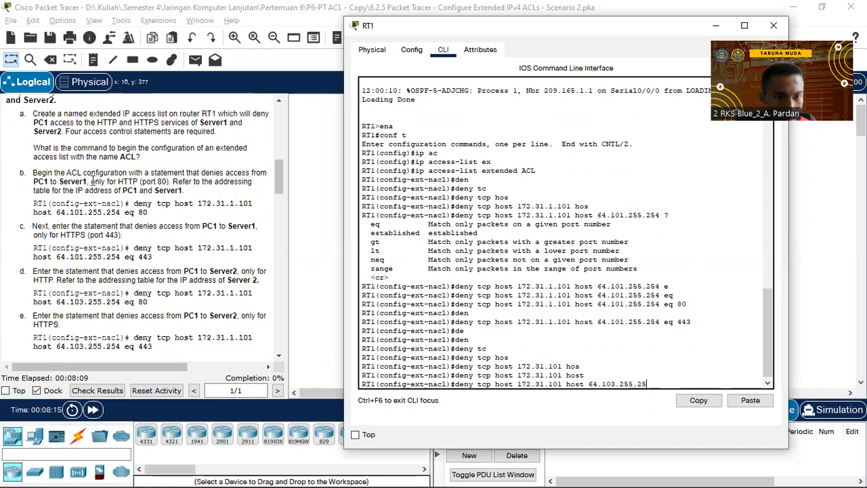
text(4 eq)
key(Tab)
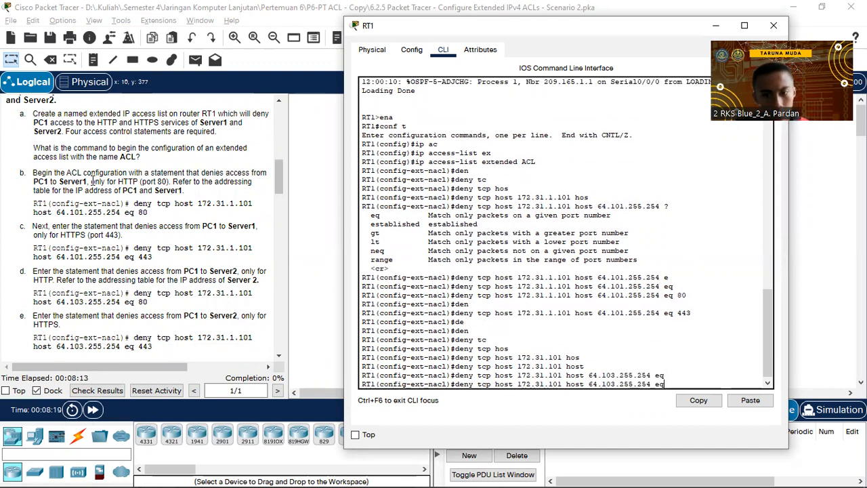
text(80)
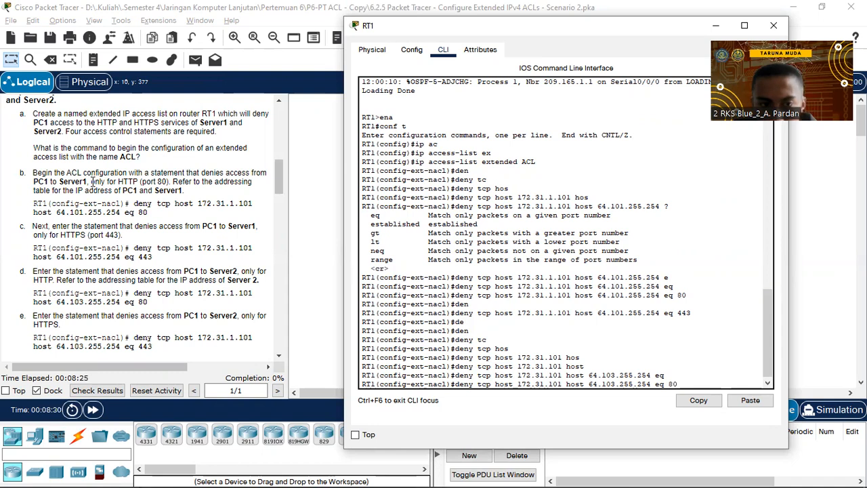
key(Left)
key(Left)
key(Left)
key(Left)
key(Left)
key(Left)
key(Left)
key(Left)
key(Left)
key(Left)
key(Left)
key(Left)
key(Left)
key(Left)
key(Left)
key(Left)
key(Left)
key(Left)
key(Left)
key(Left)
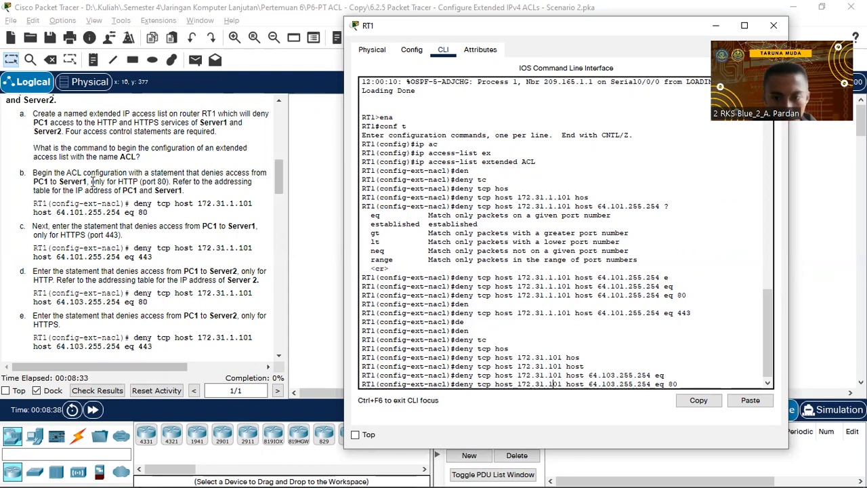
text(1.)
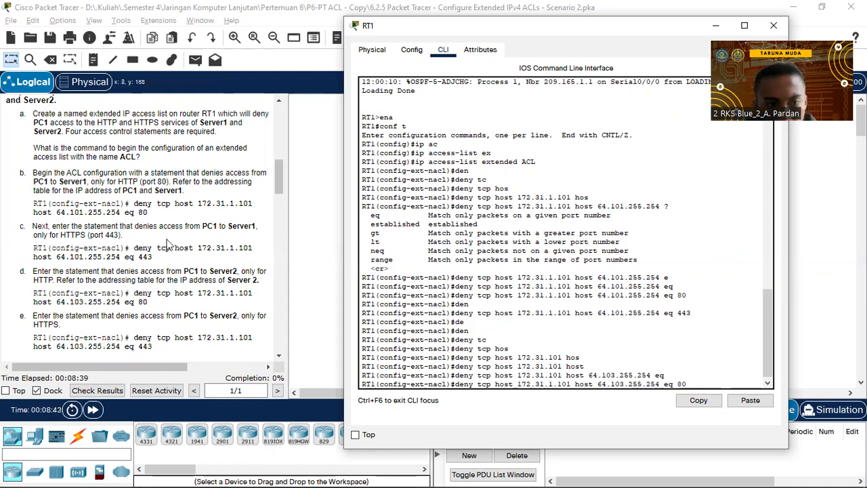
scroll(166, 241, down, 2)
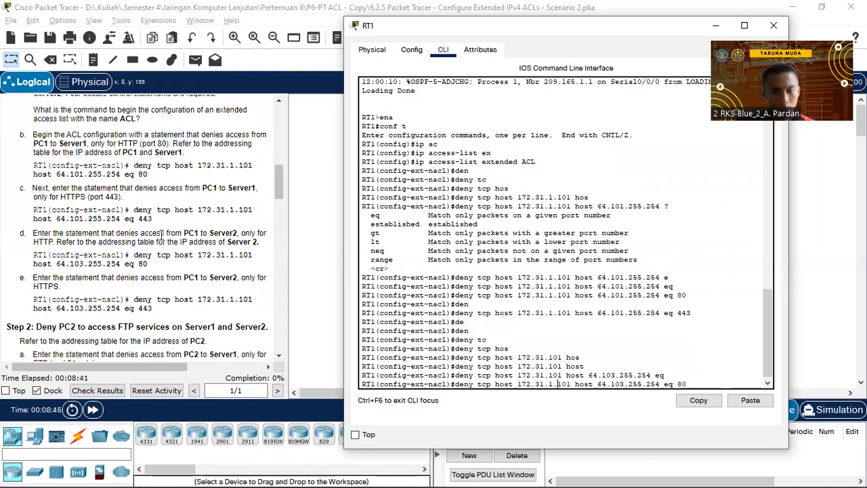
key(Return)
Reuse the Server2 port 80 rule to deny 172.31.1.101 to 64.103.255.254 on port 443.
text(den)
key(Tab)
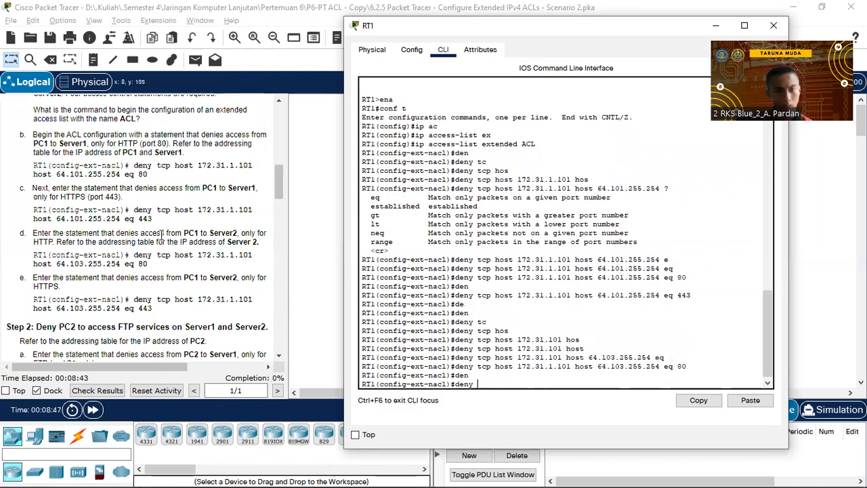
text(tcp)
key(Tab)
text(hos)
key(Tab)
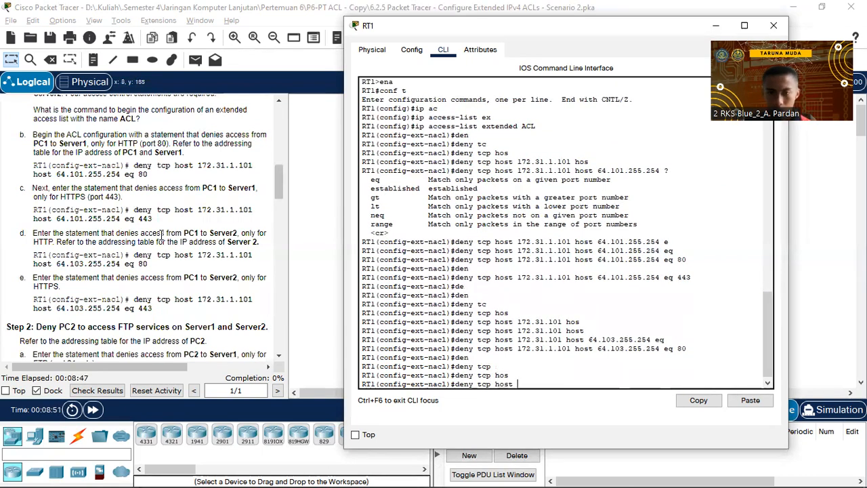
key(Up)
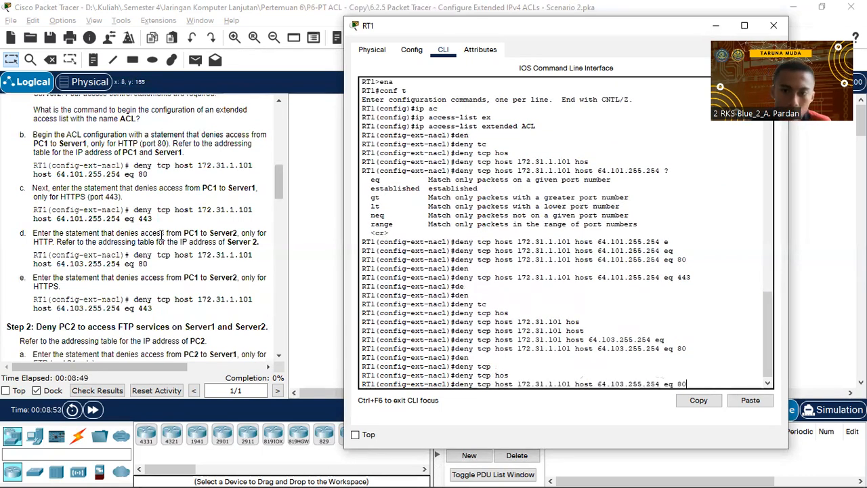
key(BackSpace)
key(BackSpace)
text(443)
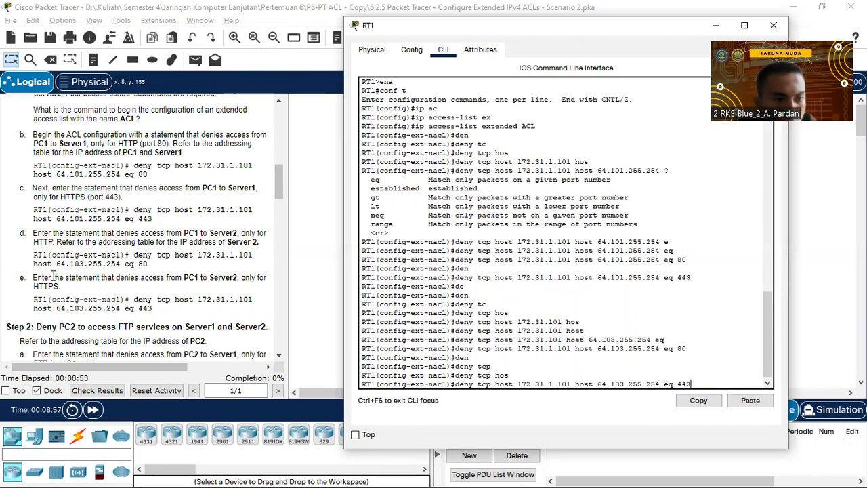
double_click(682, 349)
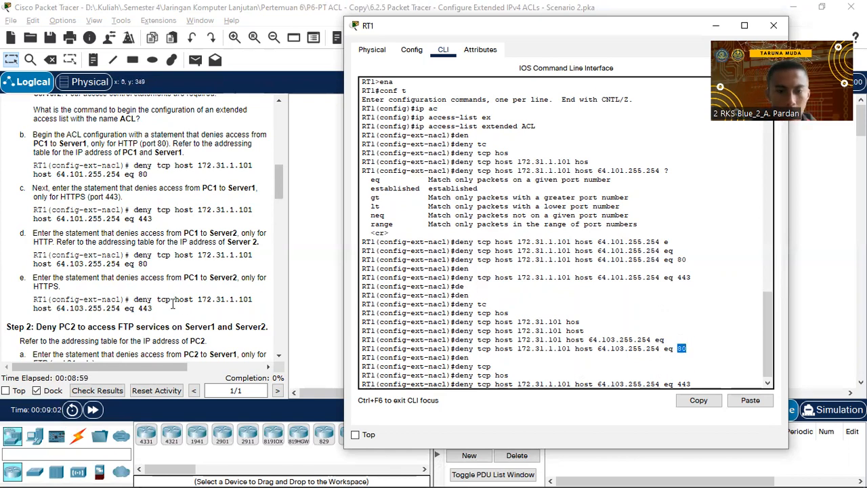
key(Return)
Scroll RT1's console to review the four deny rules entered so far.
scroll(156, 275, down, 1)
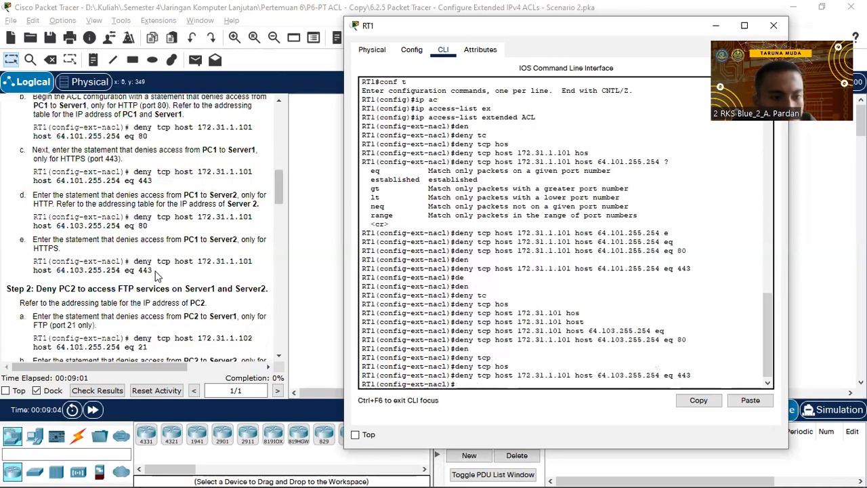
scroll(156, 274, down, 2)
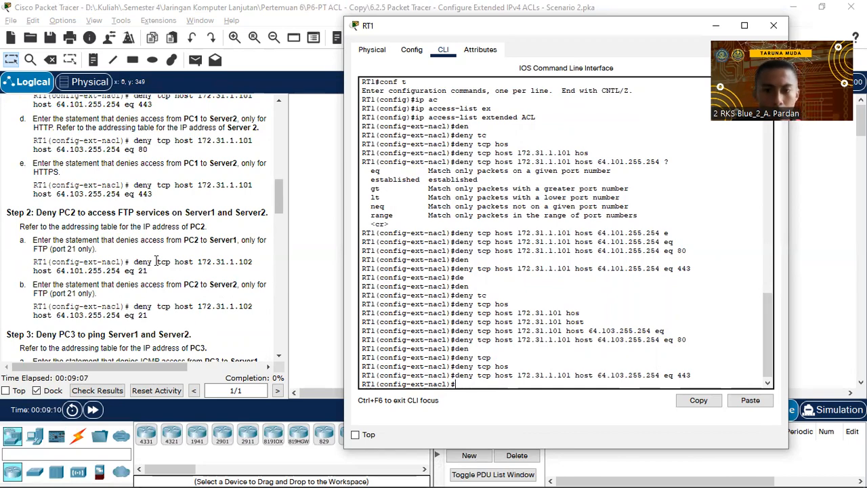
scroll(532, 269, up, 15)
scroll(531, 269, down, 15)
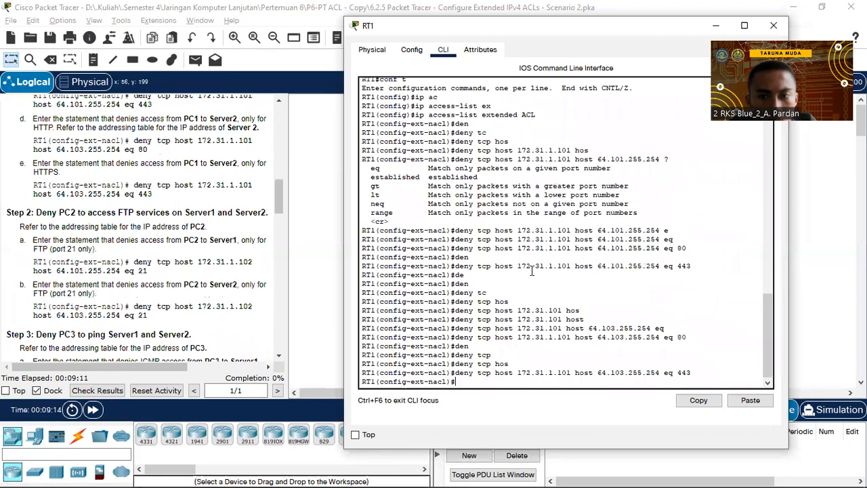
scroll(531, 270, up, 1)
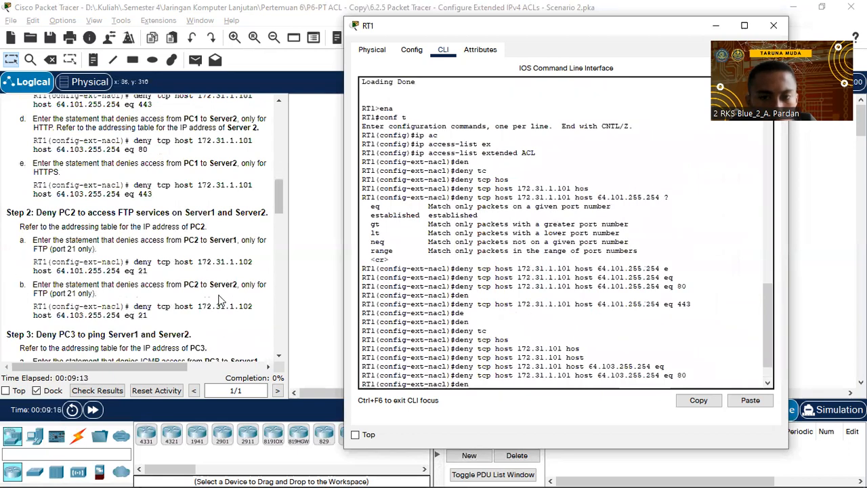
scroll(189, 305, down, 1)
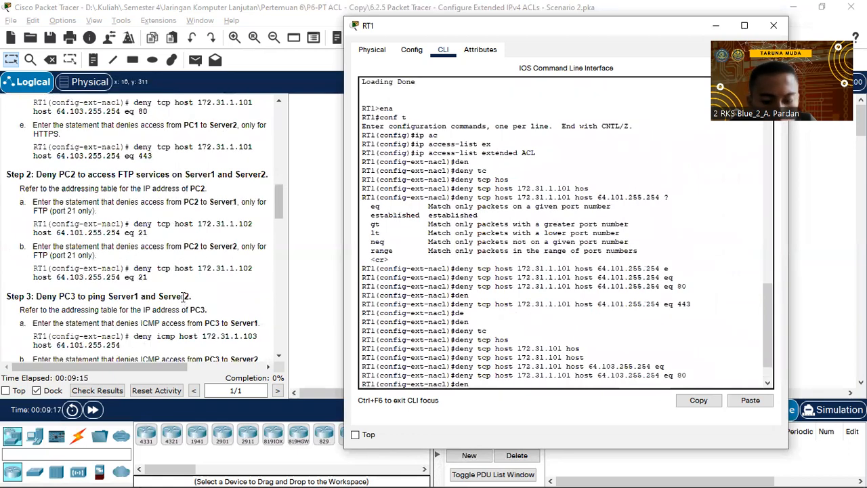
scroll(183, 296, down, 1)
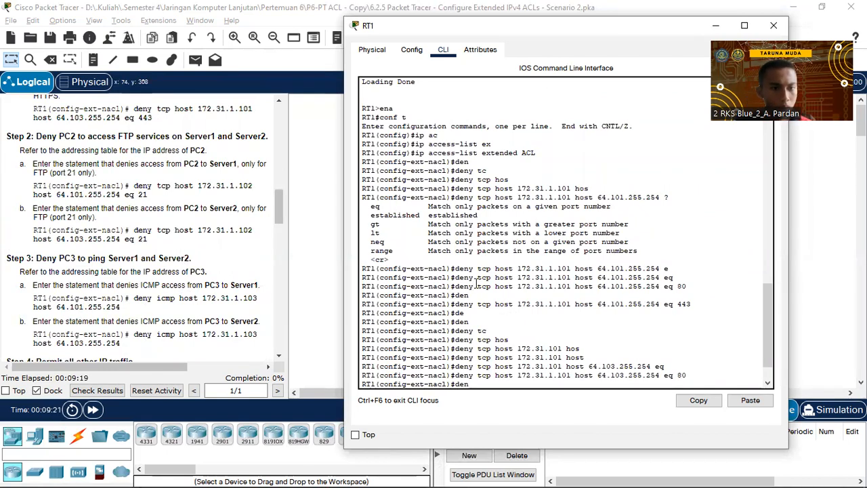
Deny TCP from host 172.31.1.102 to host 64.101.255.254 eq 21.
text(den)
key(Tab)
text(tc)
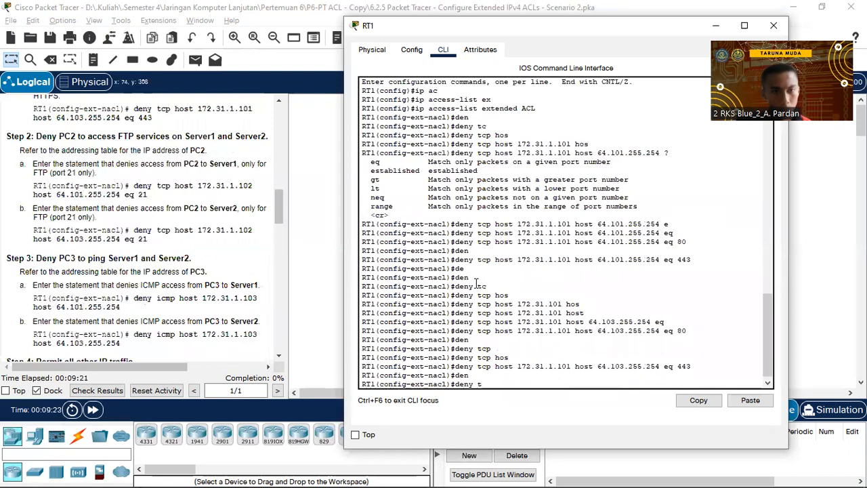
key(Tab)
text(hos)
key(Tab)
text(172.31.1.102)
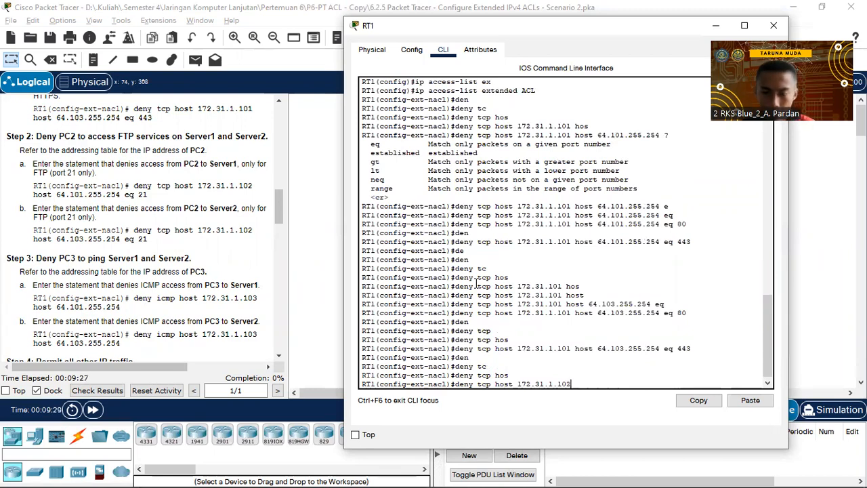
scroll(56, 321, up, 10)
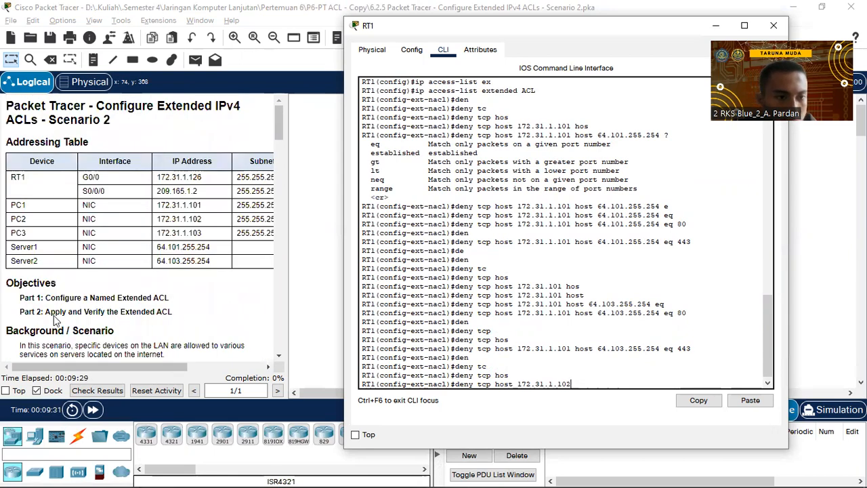
scroll(45, 244, down, 10)
text(hos)
key(Tab)
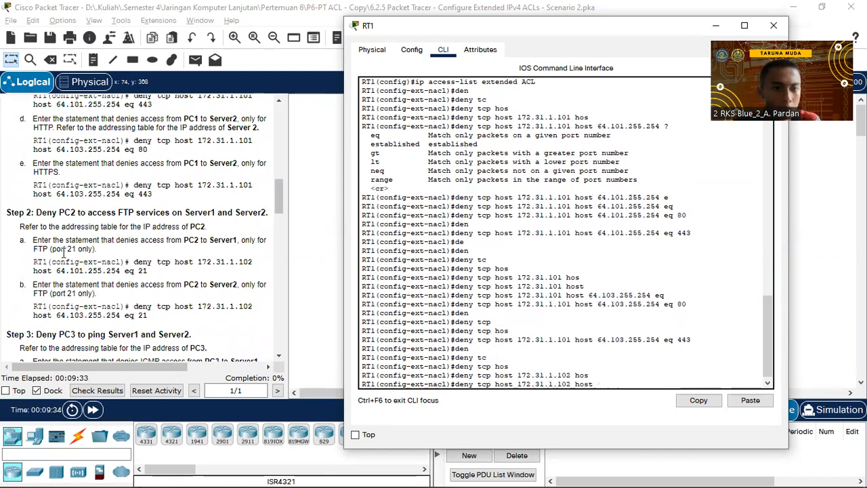
scroll(73, 190, down, 2)
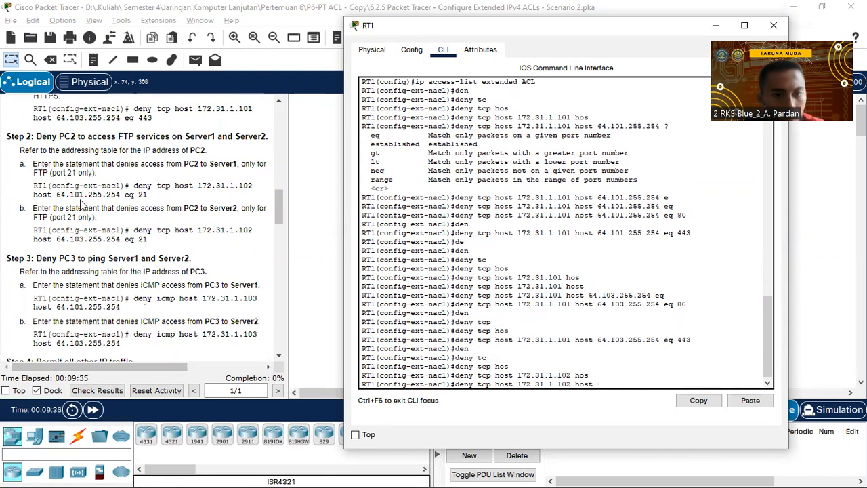
text(64.101.255.254 eq 21)
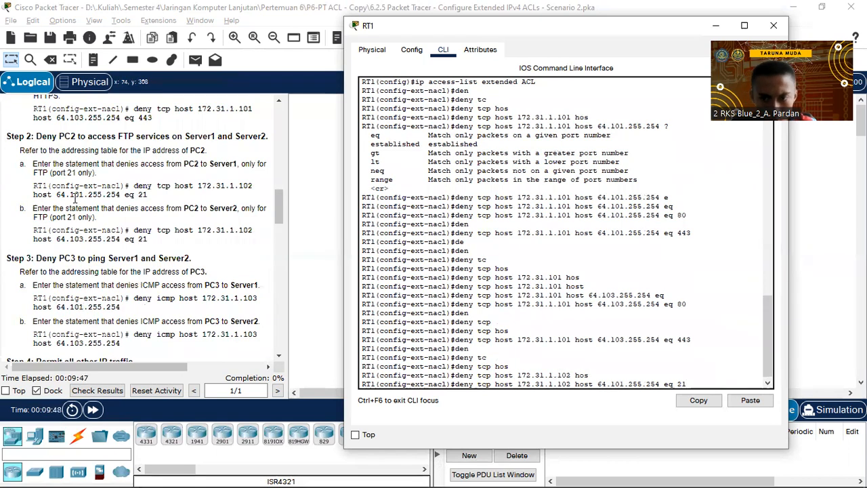
key(Return)
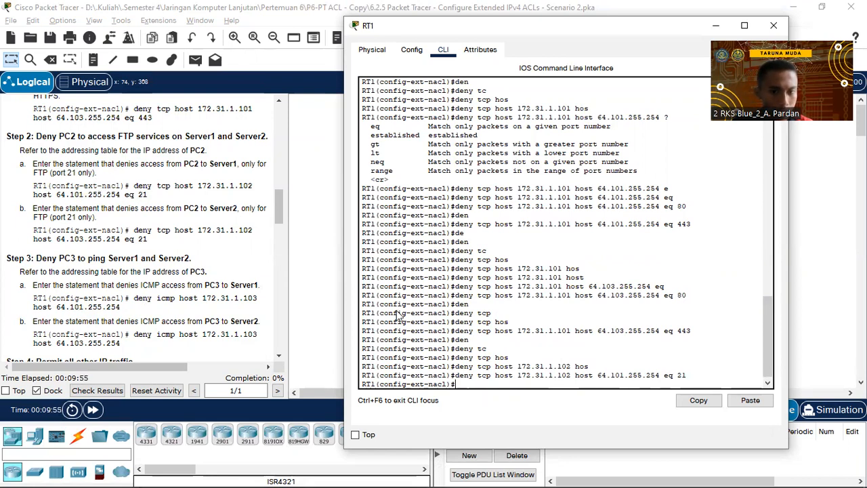
Reuse the FTP rule with destination 64.103.255.254 to block PC2's FTP to Server2.
drag(607, 374, 648, 375)
click(577, 364)
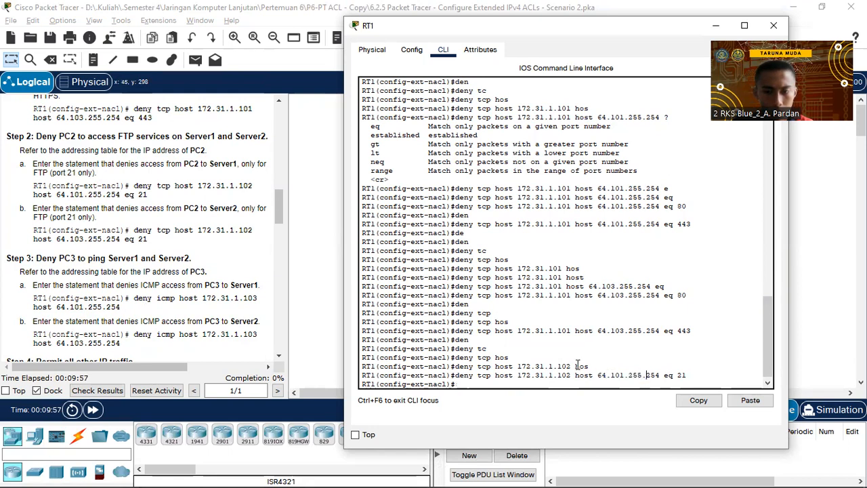
key(Up)
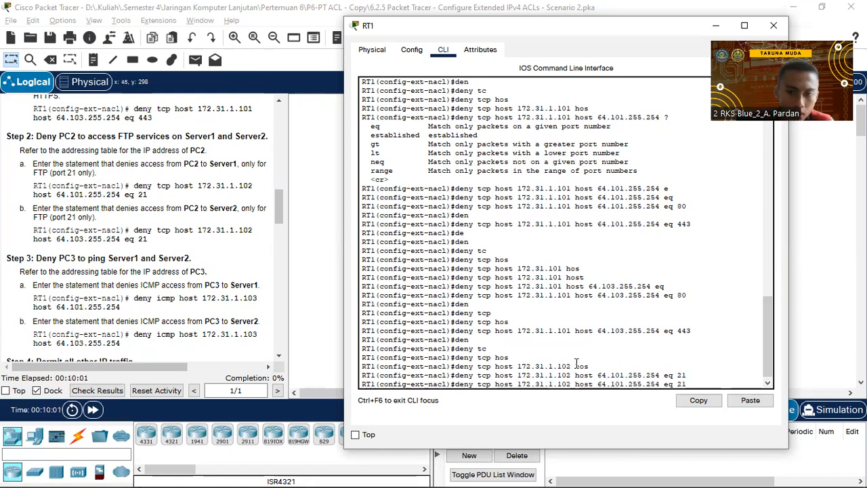
key(Right)
key(Right)
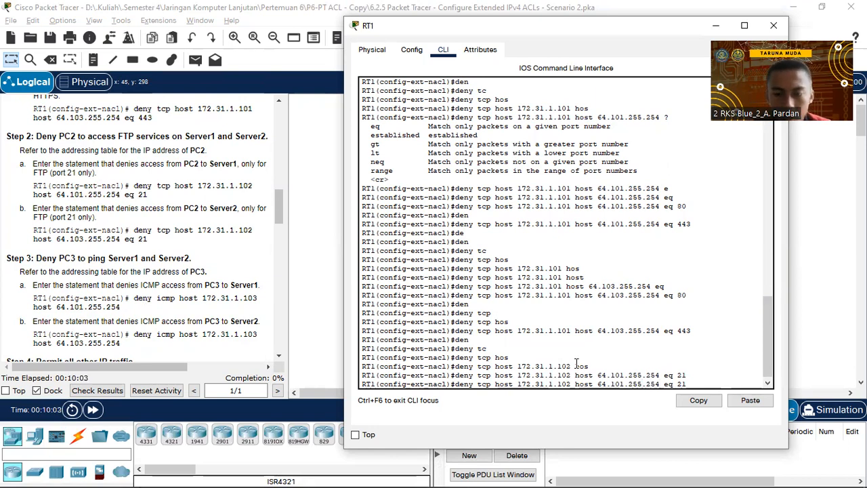
key(Left)
key(Left)
key(Left)
key(Left)
key(BackSpace)
text(3)
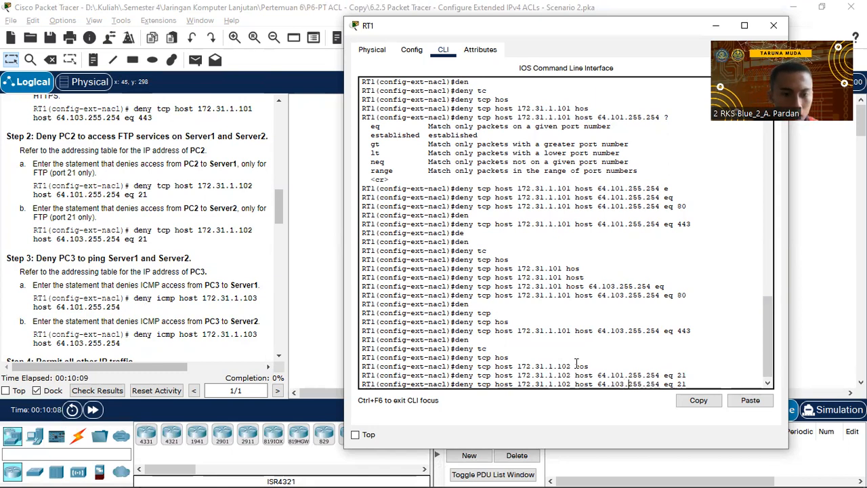
key(Return)
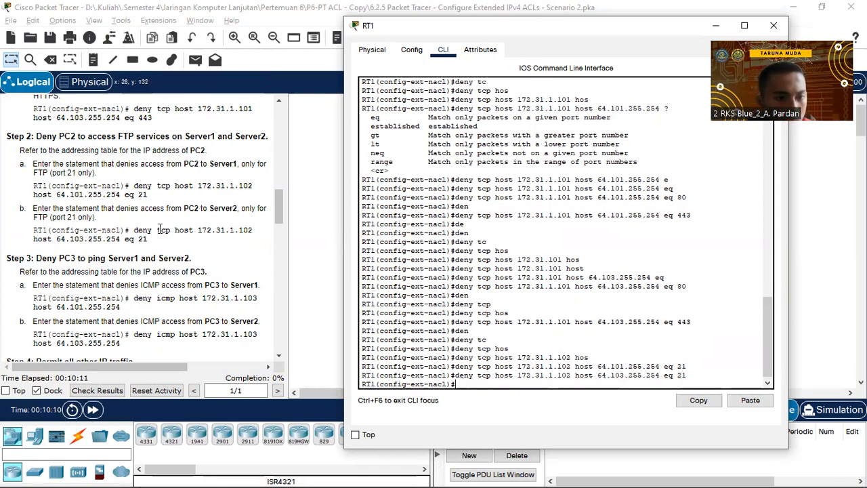
scroll(160, 229, down, 2)
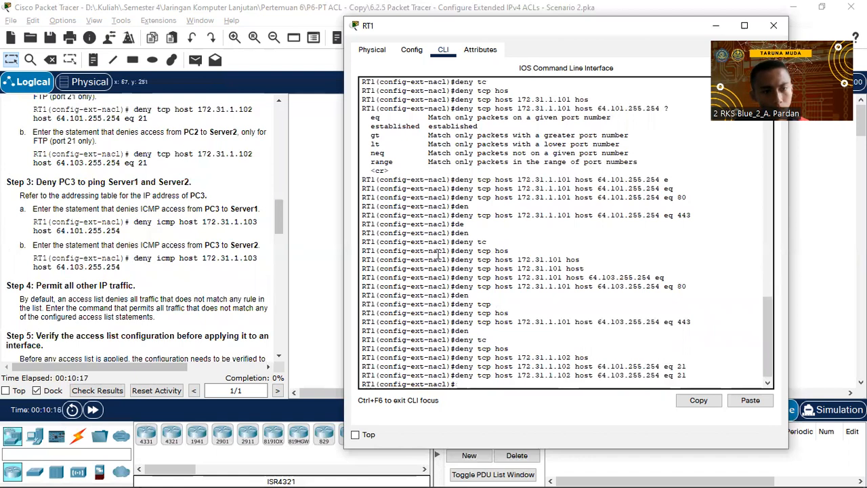
Deny ICMP from host 172.31.1.103 to host 64.101.255.254.
text(de)
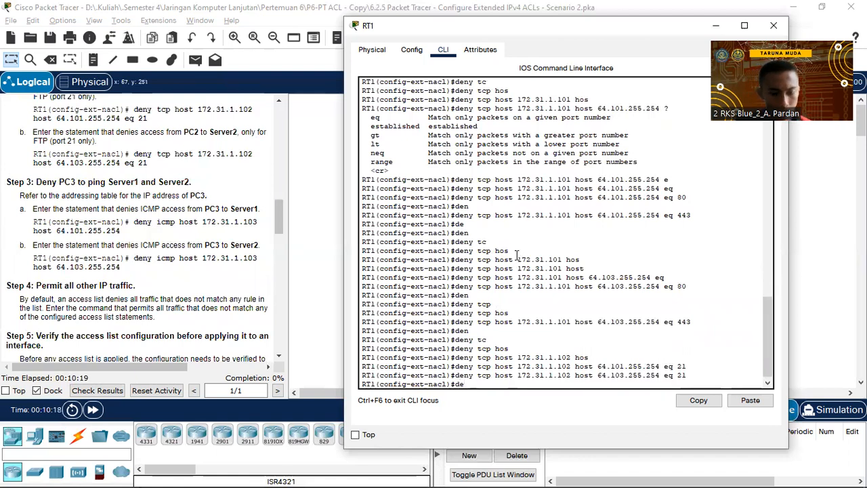
key(Tab)
text(n)
key(Tab)
text(icm)
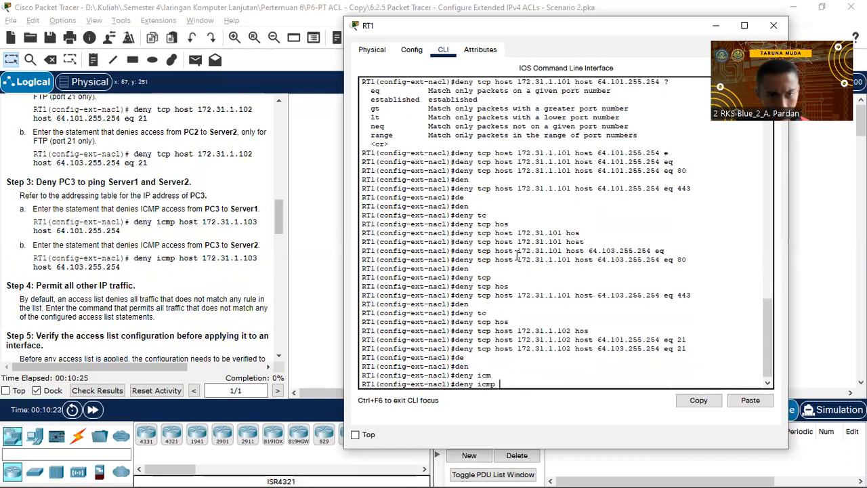
text(hos)
key(Tab)
text(172.31.1.103)
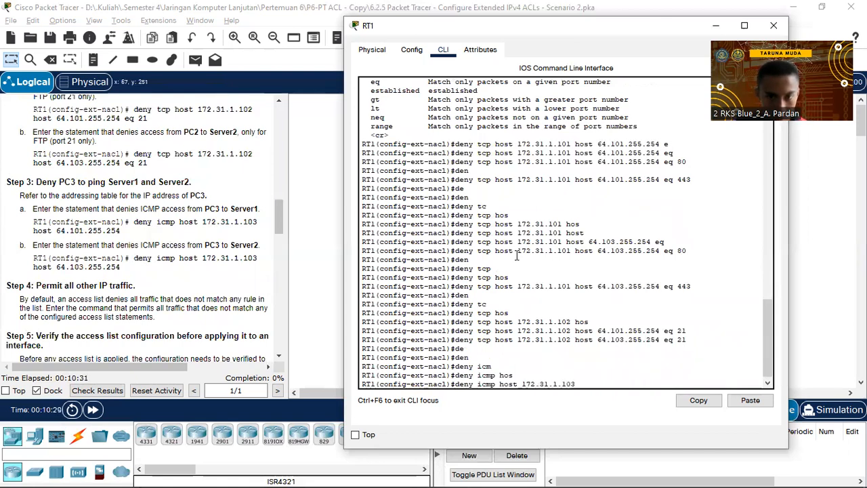
text( hos)
key(Tab)
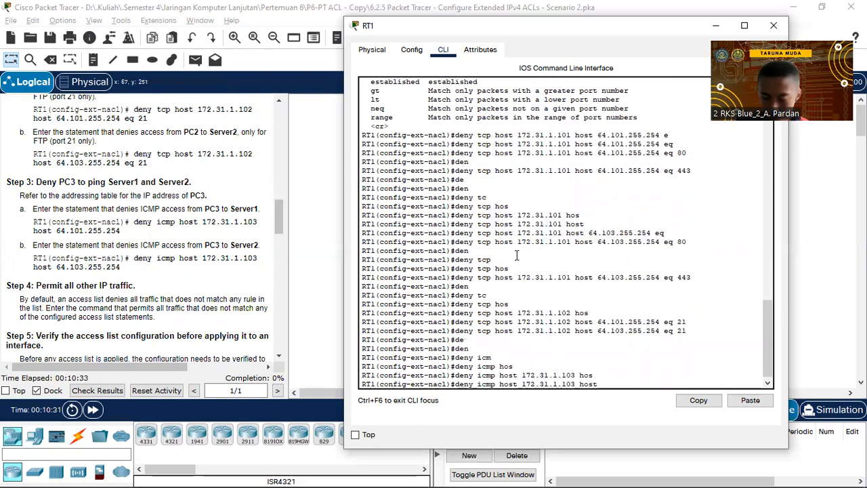
text(64.101.255.254)
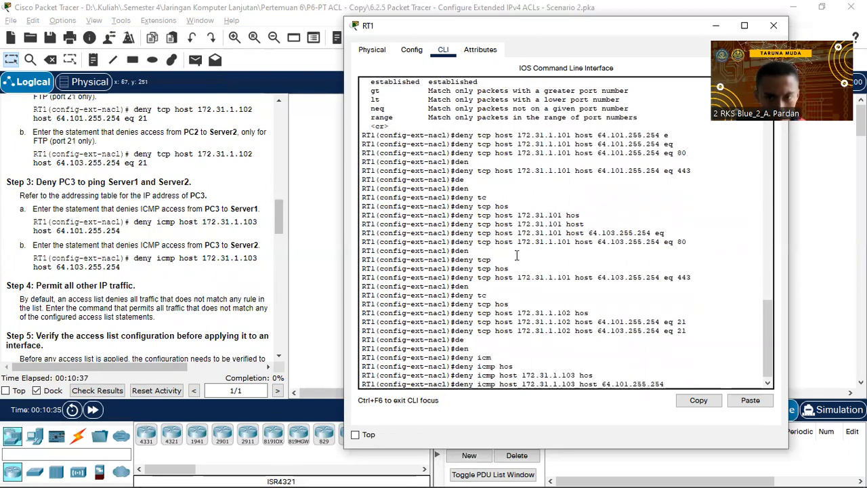
key(Return)
Reuse the ICMP rule with destination 64.103.255.254, then bring back the lab instructions.
key(Up)
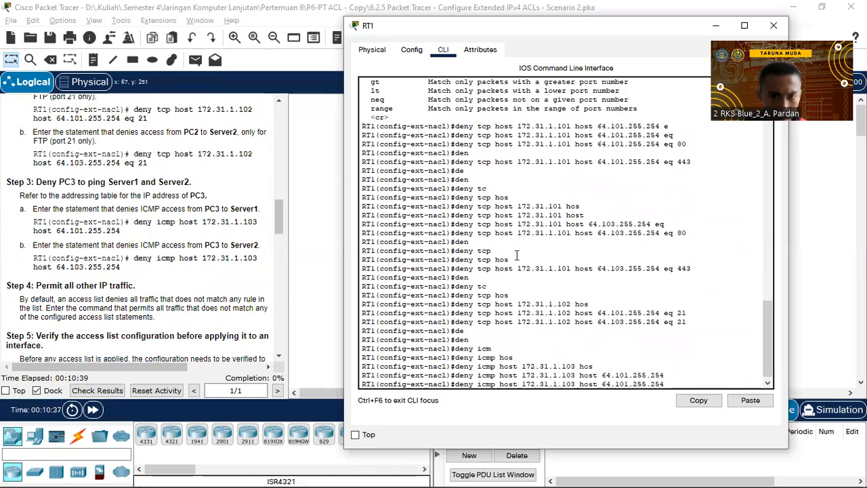
key(Left)
key(Left)
key(Left)
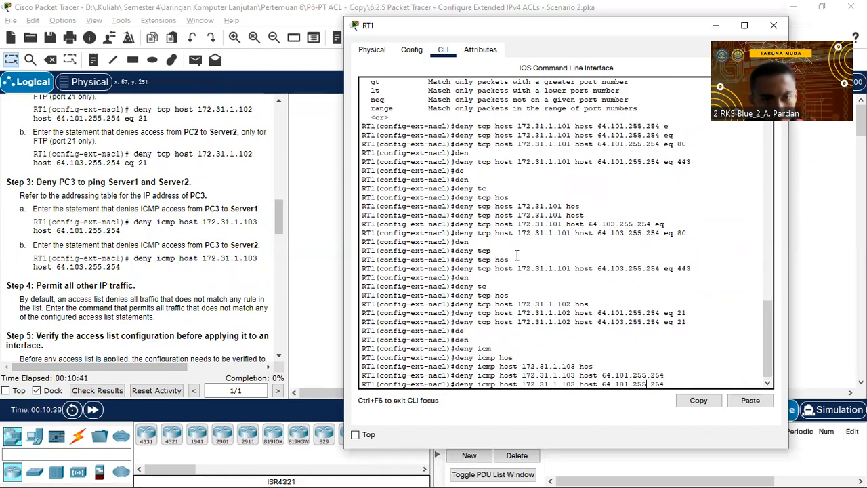
key(Left)
key(Left)
key(Left)
key(BackSpace)
text(3)
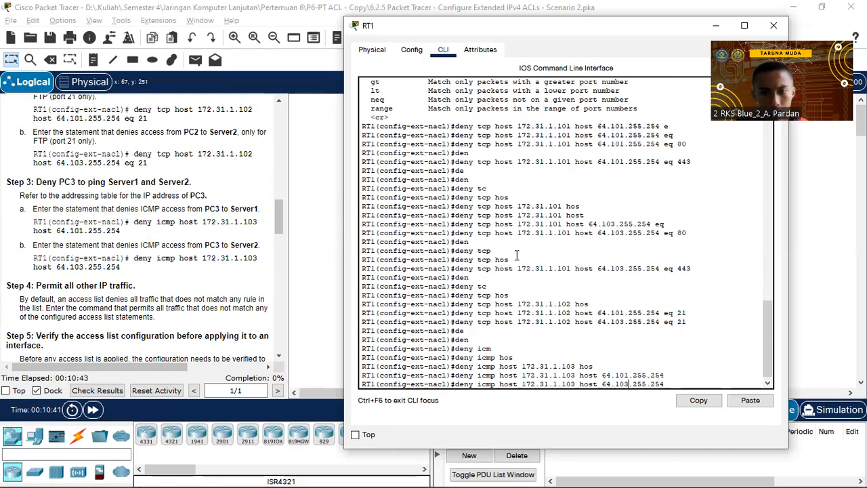
key(Return)
scroll(189, 238, down, 3)
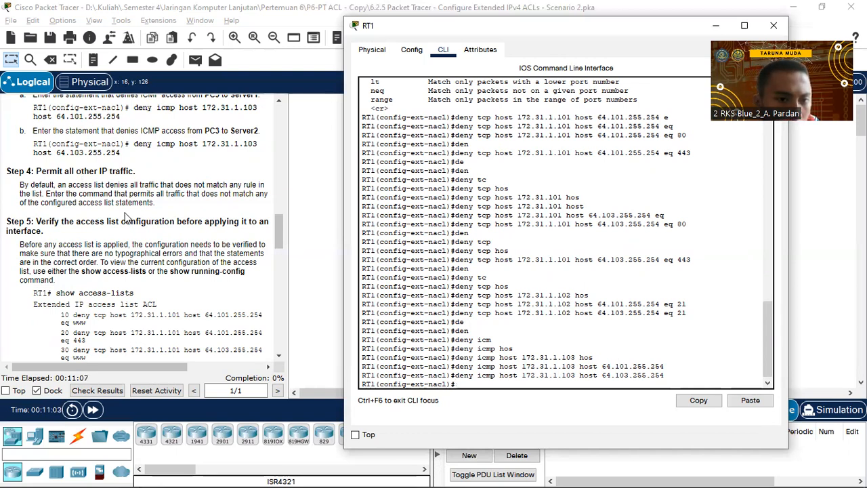
click(217, 195)
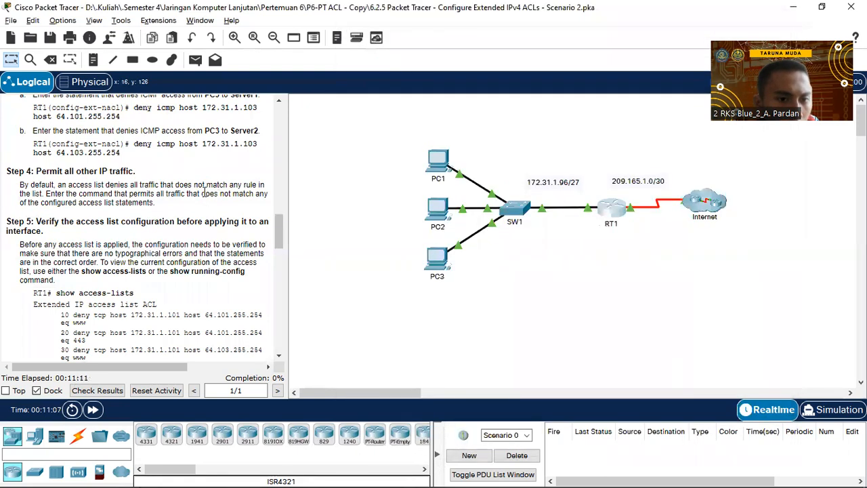
Highlight the phrase 'does not match' in the lab instructions.
drag(201, 193, 258, 194)
click(51, 202)
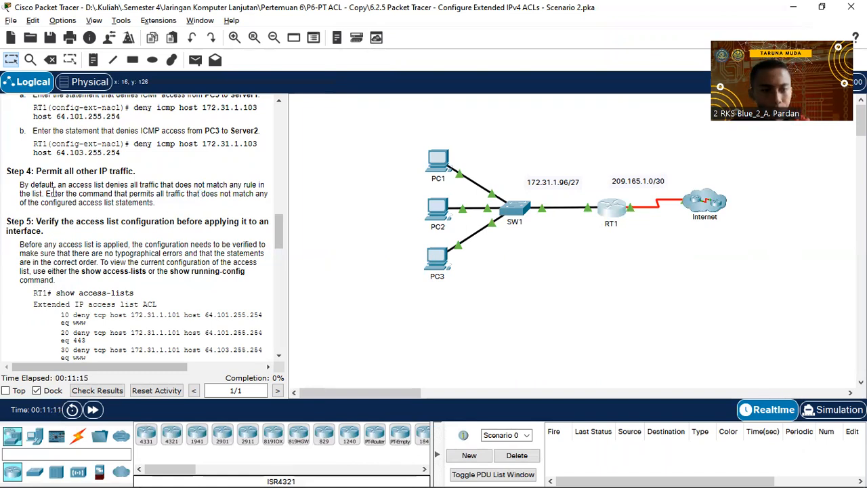
scroll(13, 200, down, 1)
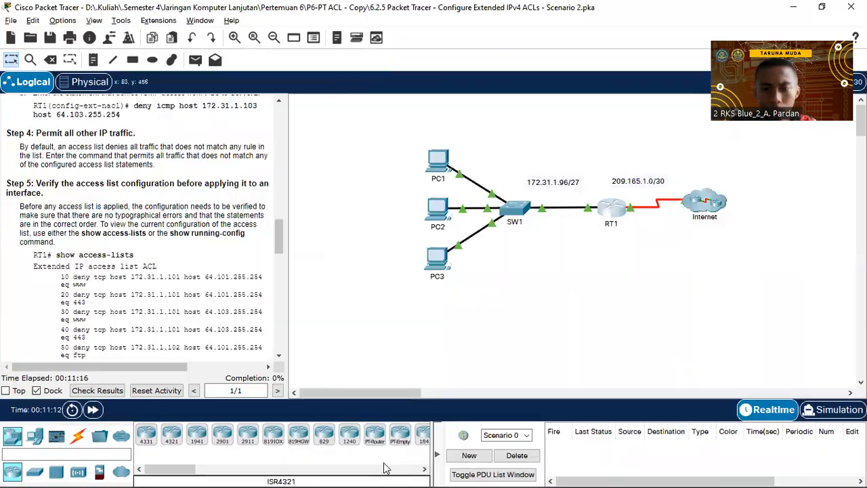
Add 'permit ip any any' as the final rule of RT1's ACL.
key(alt+Tab)
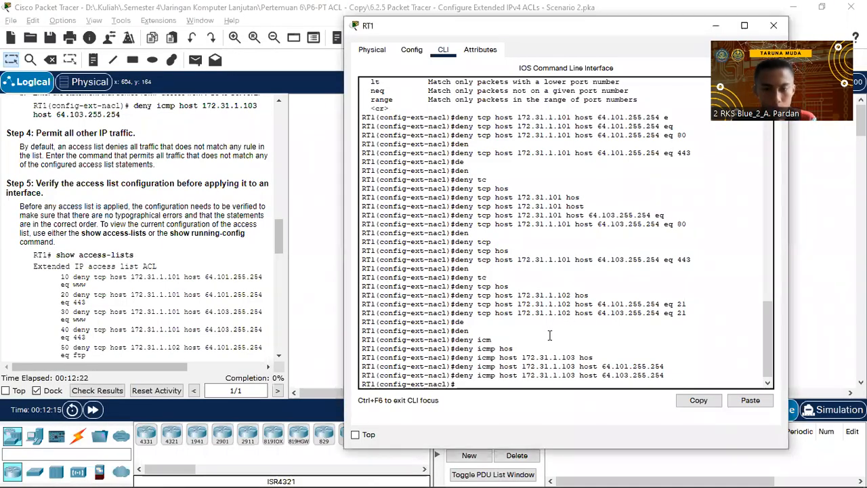
text(per)
key(Tab)
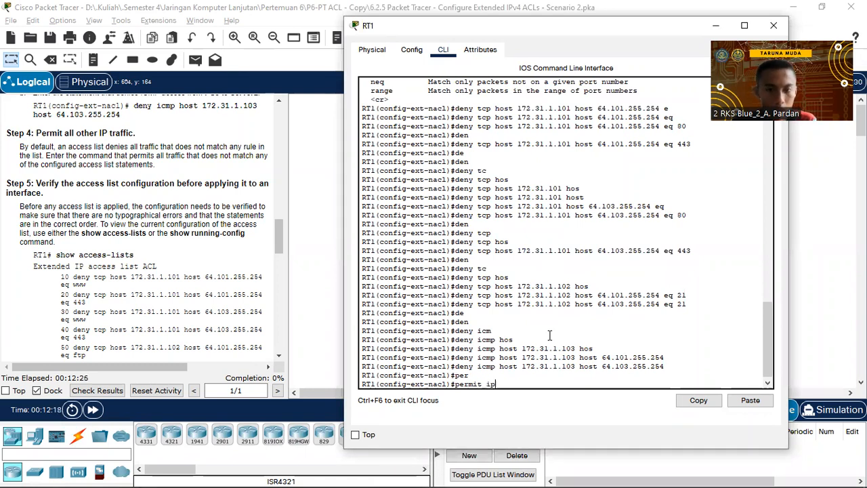
text(ip an)
key(Tab)
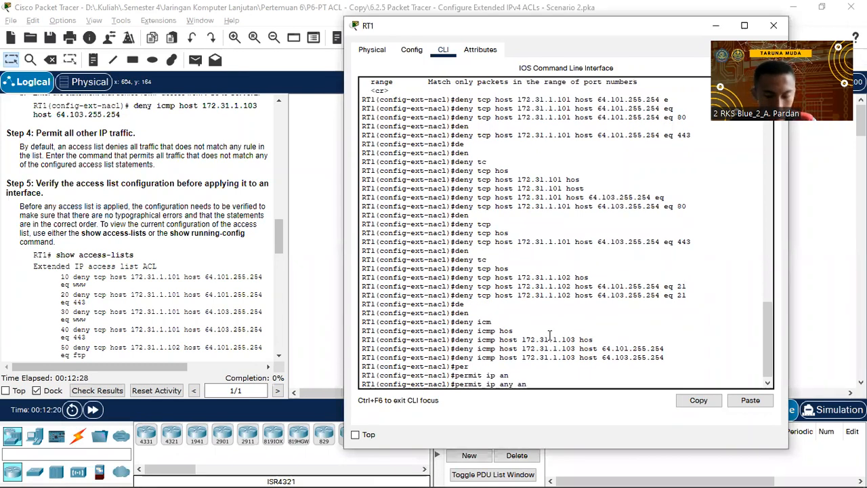
text(an)
key(Tab)
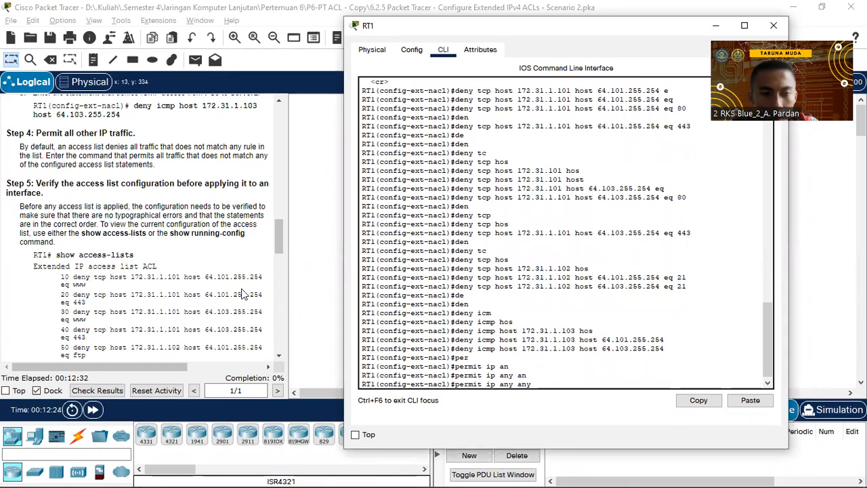
key(Return)
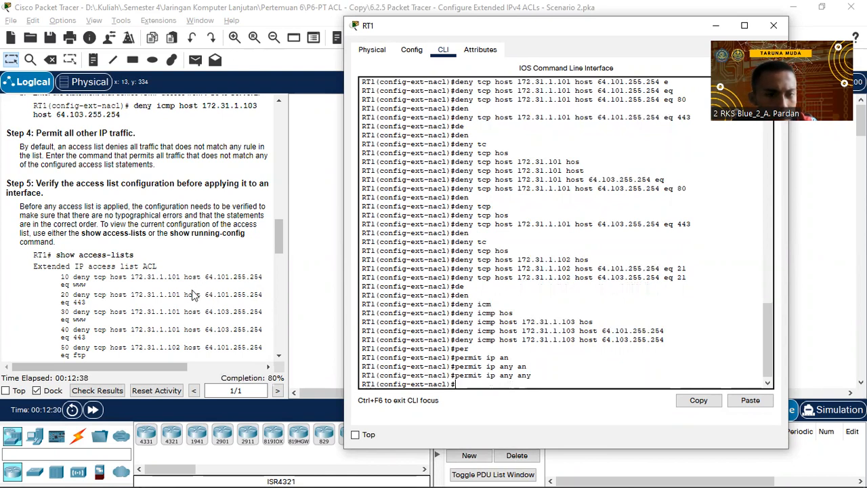
scroll(194, 292, down, 1)
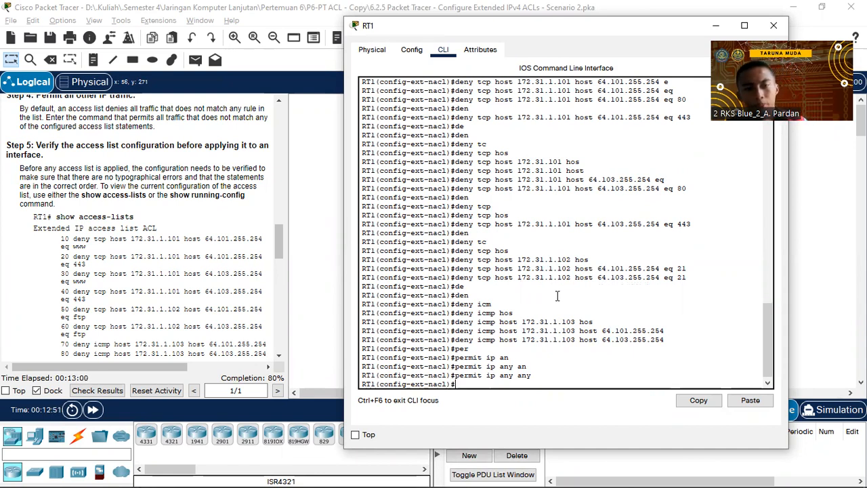
scroll(497, 279, down, 1)
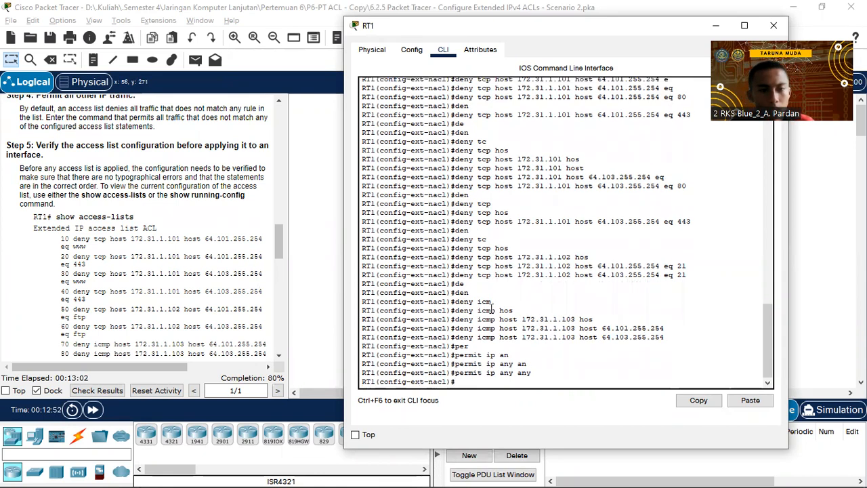
Exit configuration mode on RT1 and run show access-lists to view entries 10 through 90.
key(ctrl+z)
text(sh ac)
key(Tab)
key(Return)
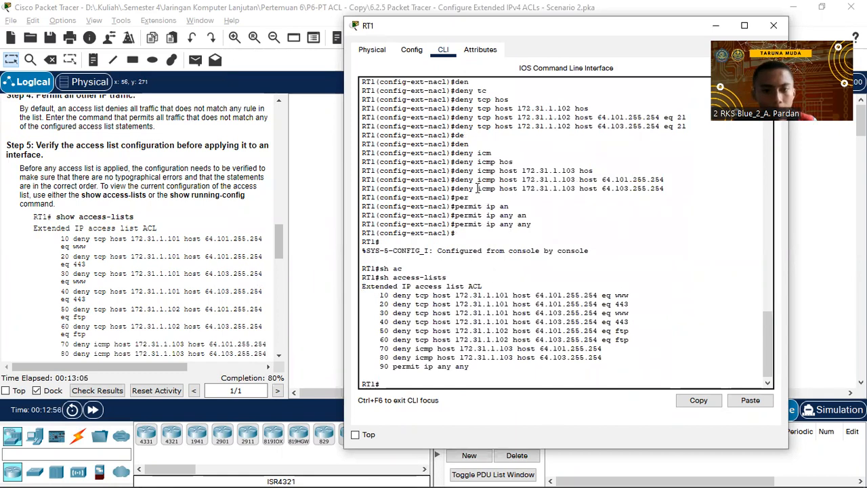
scroll(237, 258, down, 1)
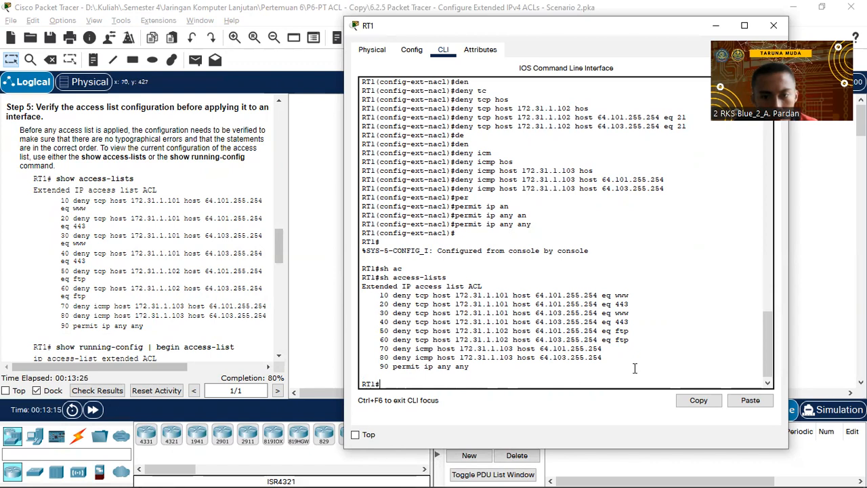
scroll(173, 253, down, 4)
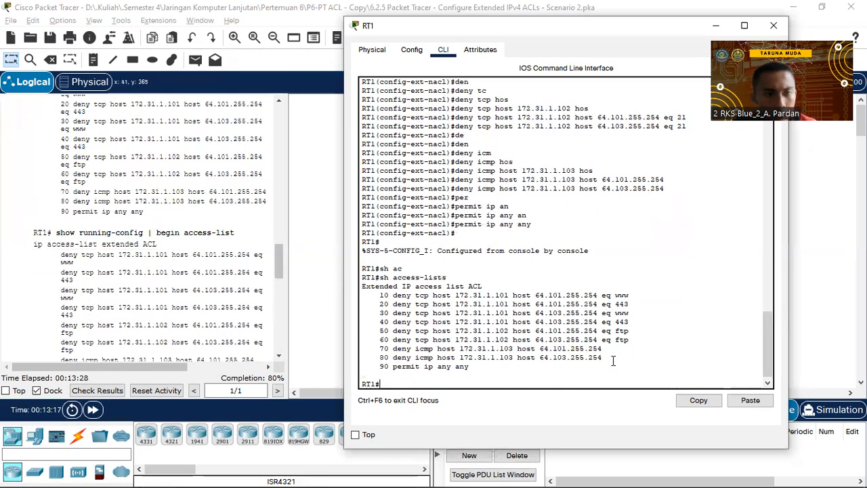
Run show running-config | begin access-list on RT1.
text(sh running-config | be)
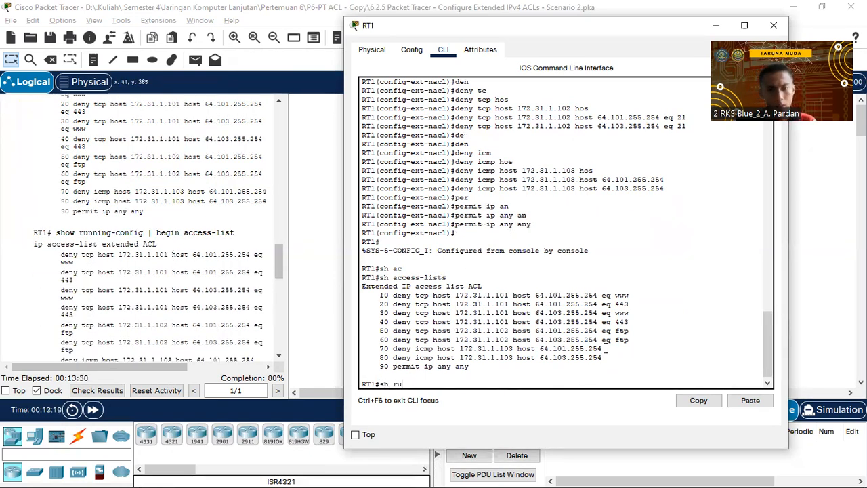
key(Tab)
text(| beg)
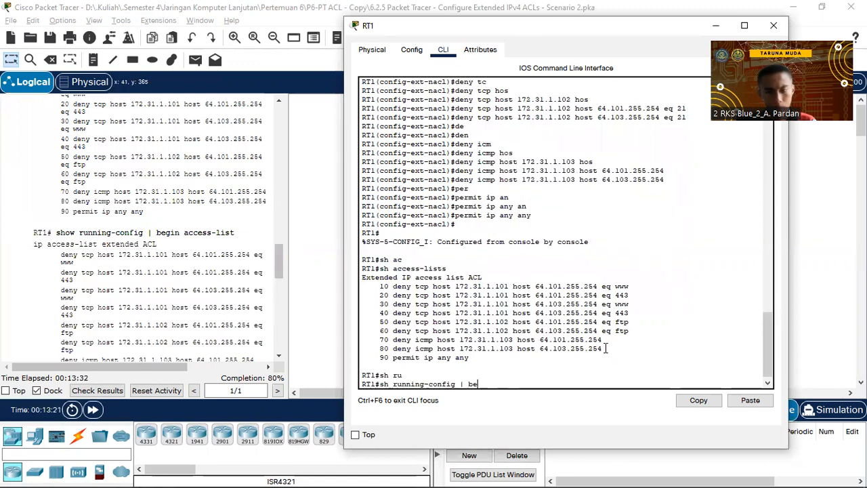
key(Tab)
text(access-list)
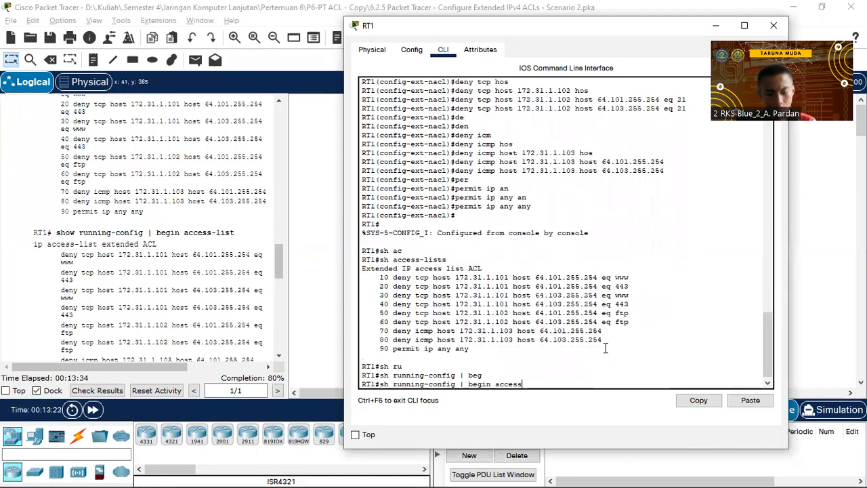
key(Return)
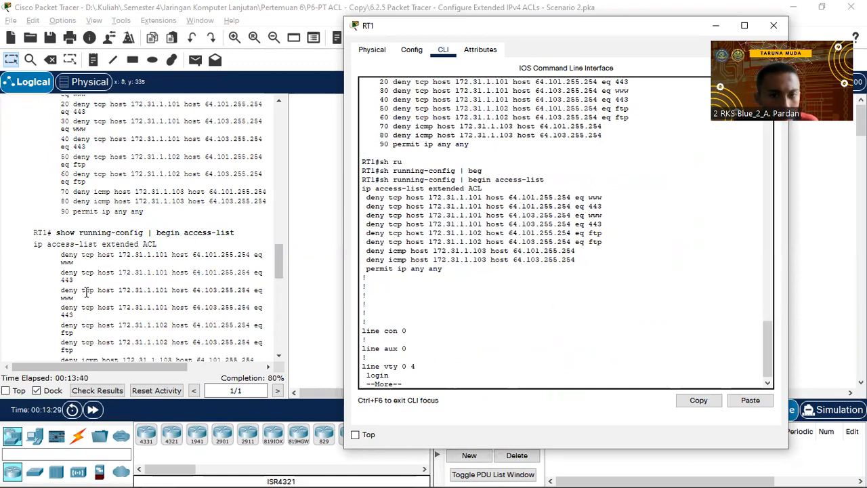
Highlight the ACL rules and the ACL name, then page through the rest of the output.
drag(596, 259, 356, 189)
click(429, 247)
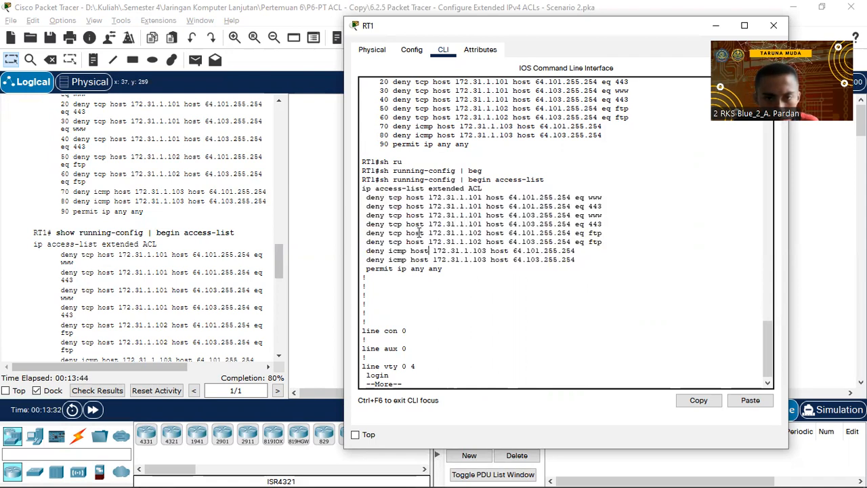
drag(429, 189, 482, 189)
click(481, 190)
click(484, 189)
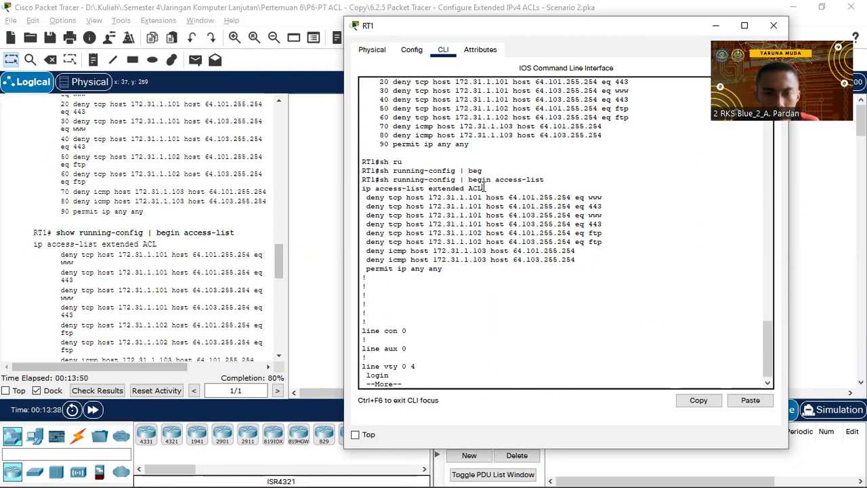
scroll(219, 236, down, 3)
scroll(219, 235, down, 3)
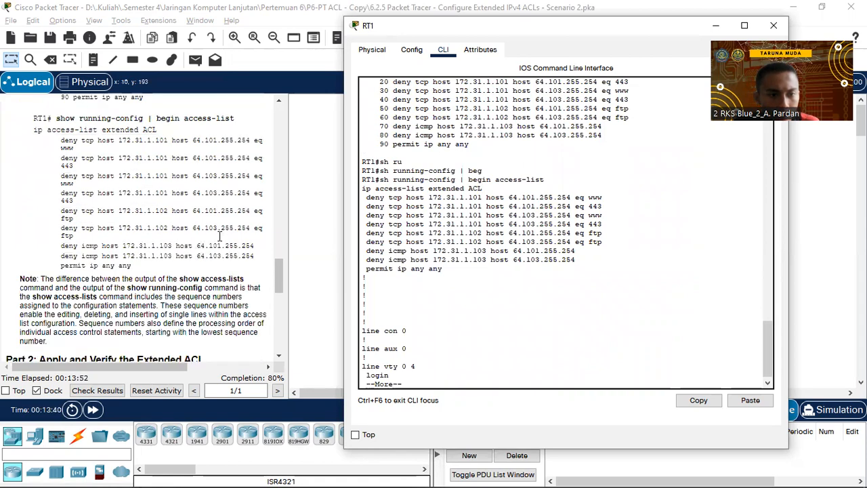
scroll(219, 236, up, 2)
scroll(219, 236, down, 5)
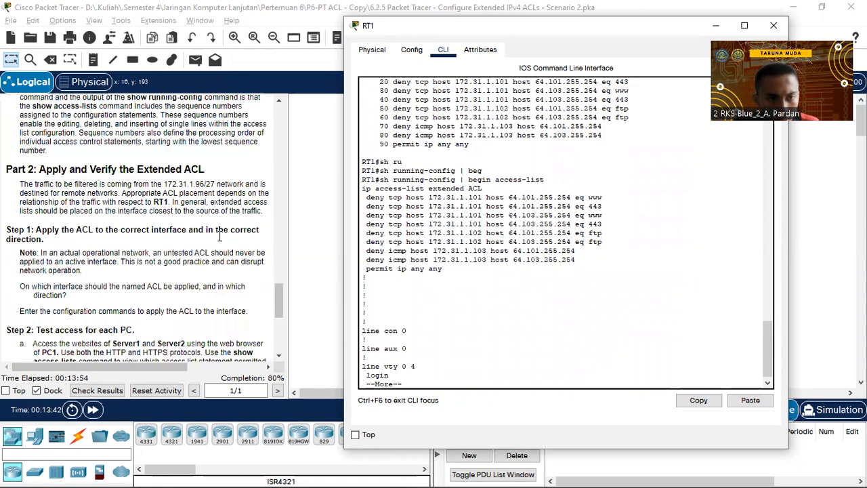
scroll(219, 235, down, 2)
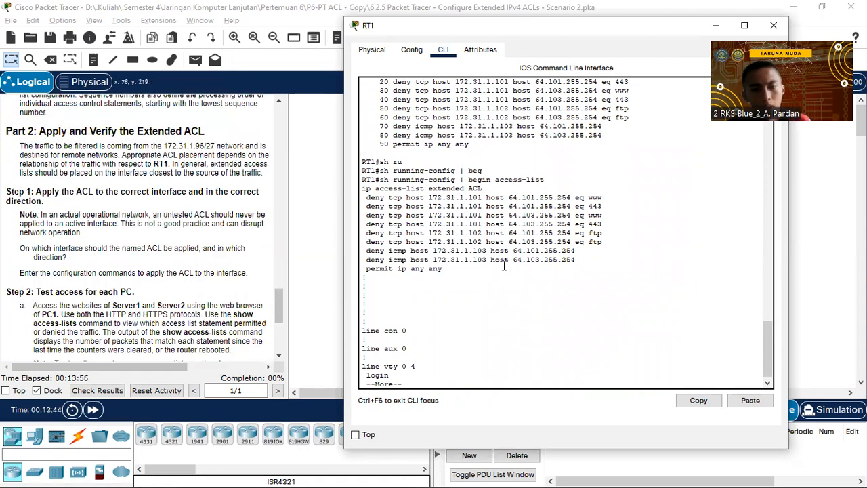
key(space)
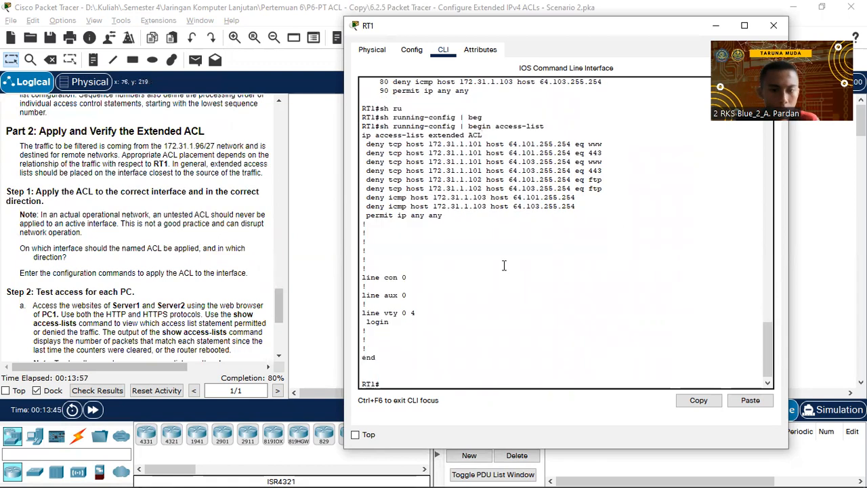
Return to the main window and review Part 2's instructions, highlighting the 172.31.1.96/27 network.
click(94, 211)
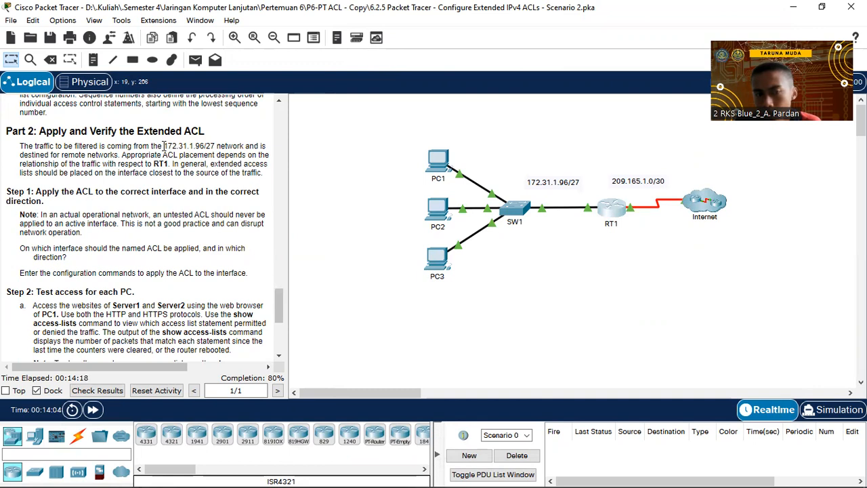
drag(161, 146, 212, 146)
click(212, 147)
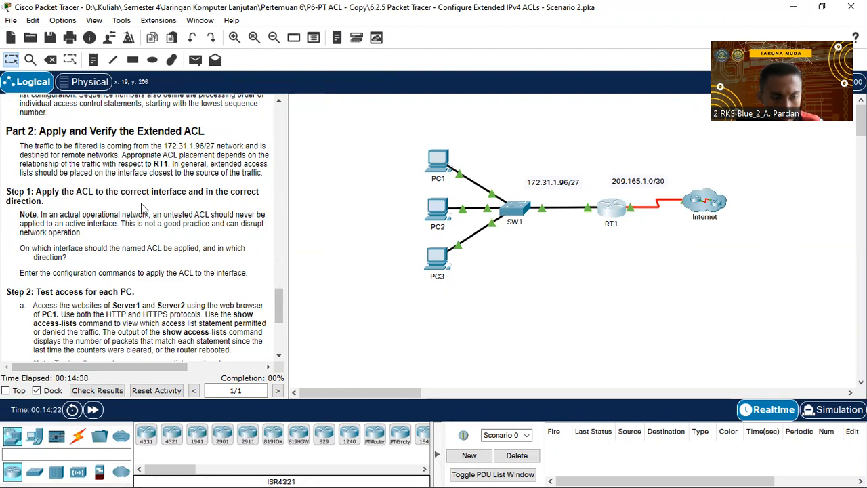
scroll(135, 195, down, 1)
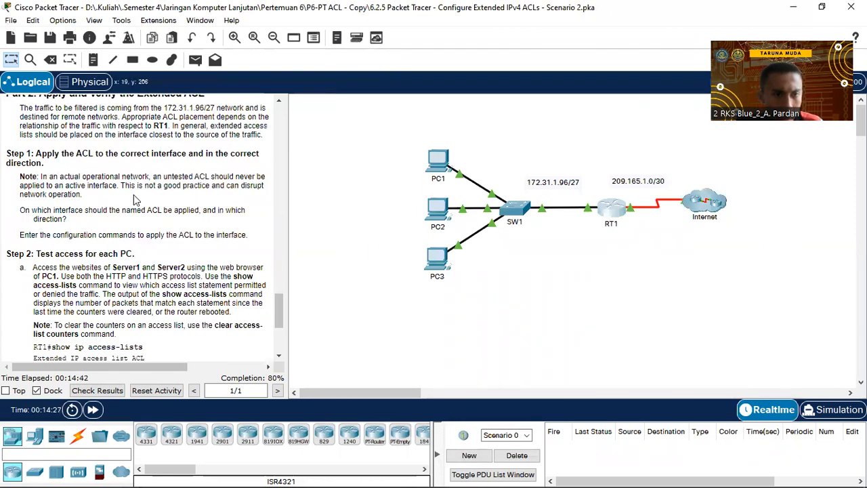
drag(271, 166, 272, 167)
click(118, 170)
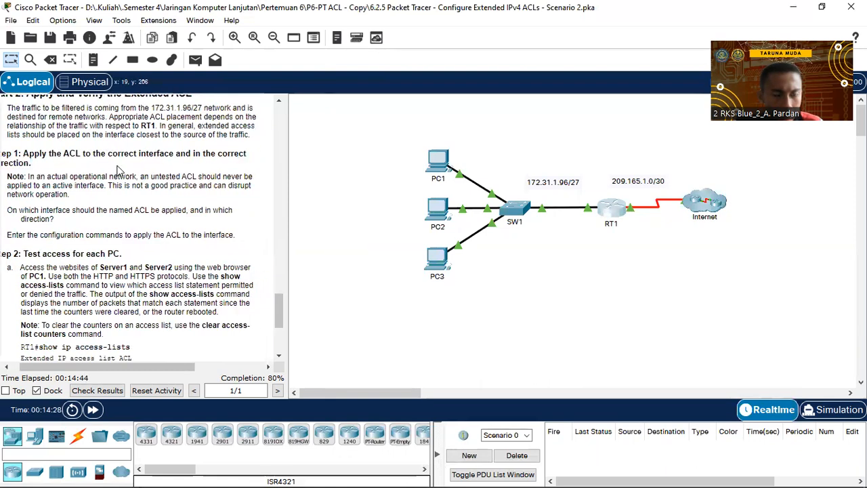
drag(147, 367, 129, 367)
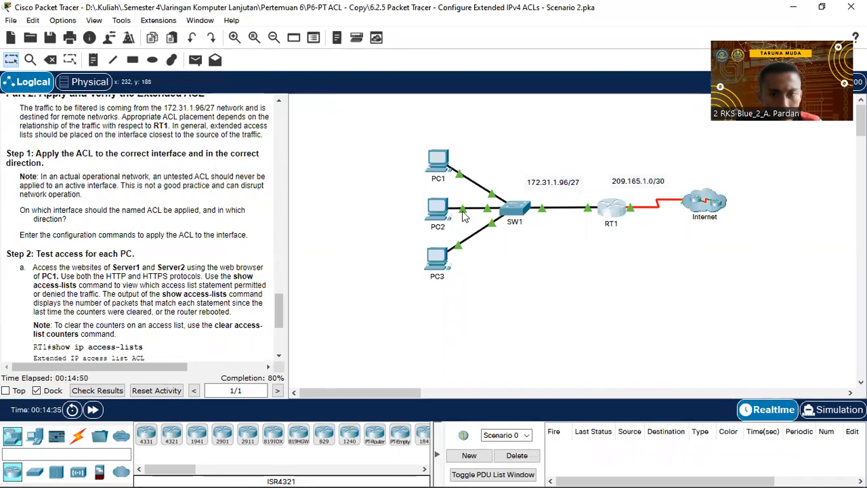
Open RT1's command line and enter global configuration mode with conf t.
click(613, 209)
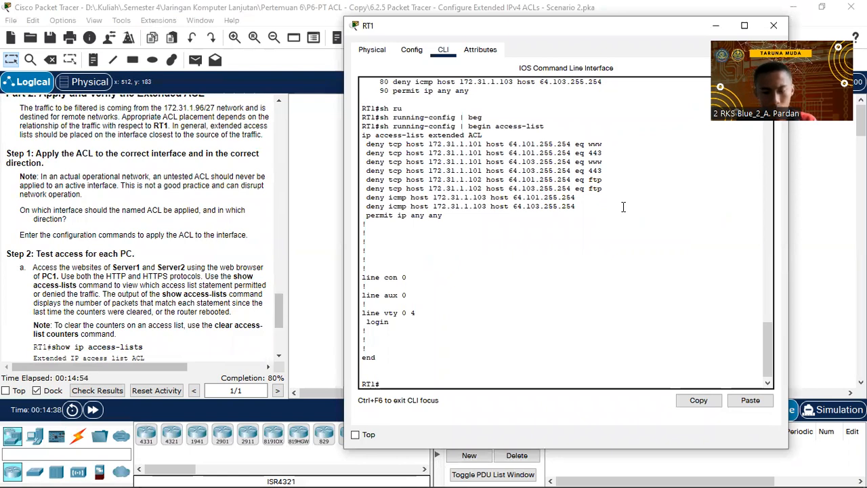
key(Return)
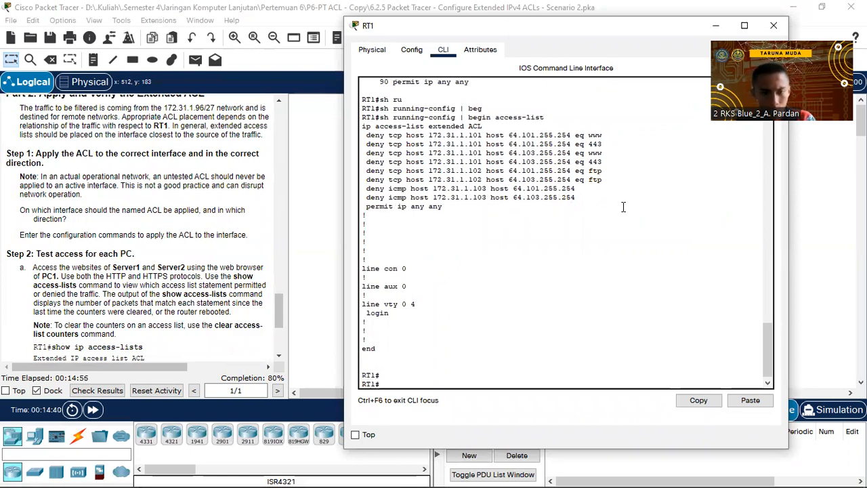
text(conf t)
key(Return)
Start the interface gigabitEthernet command on RT1.
text(ig)
key(BackSpace)
text(ng)
key(Tab)
text(g)
key(Tab)
text(g)
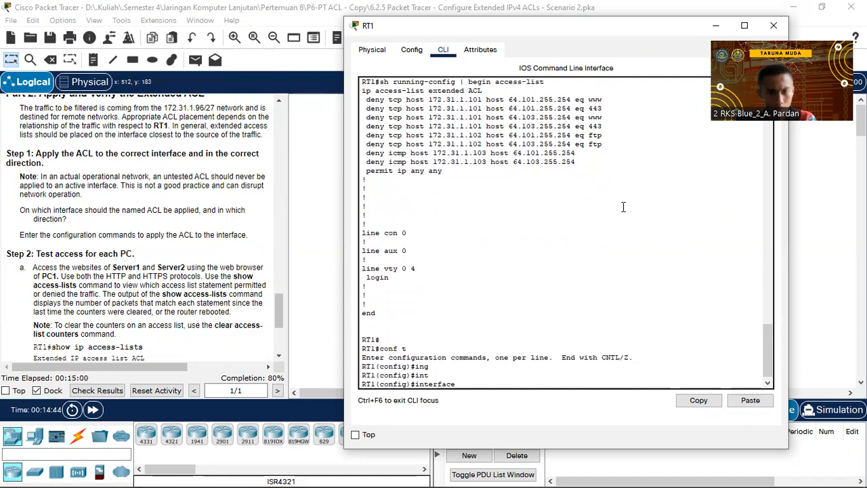
key(Tab)
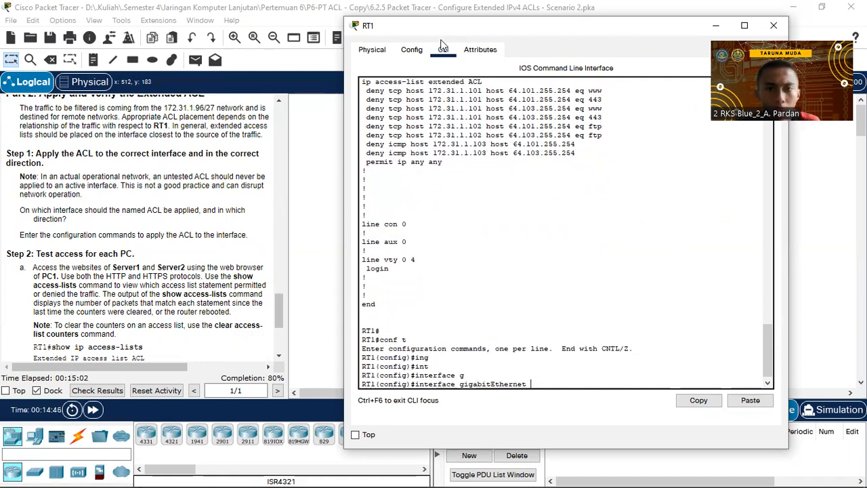
Move RT1's console aside and open the Preferences dialog with Ctrl+R.
drag(448, 27, 407, 326)
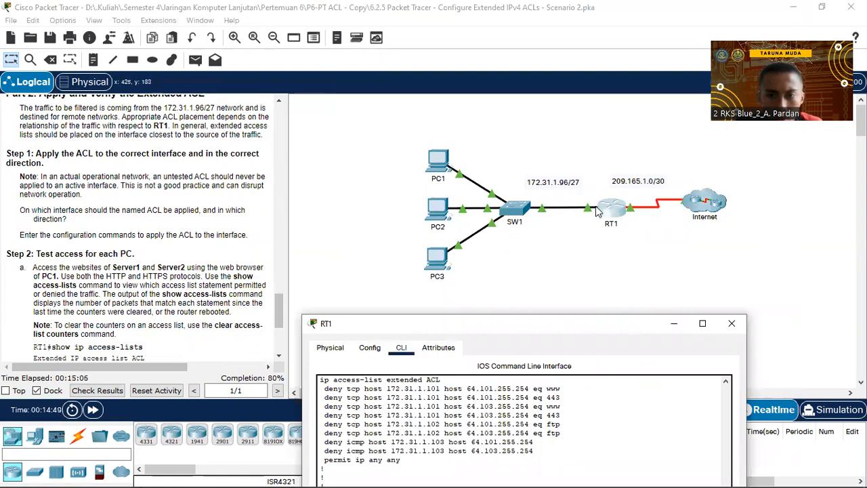
click(73, 23)
click(73, 23)
key(ctrl+r)
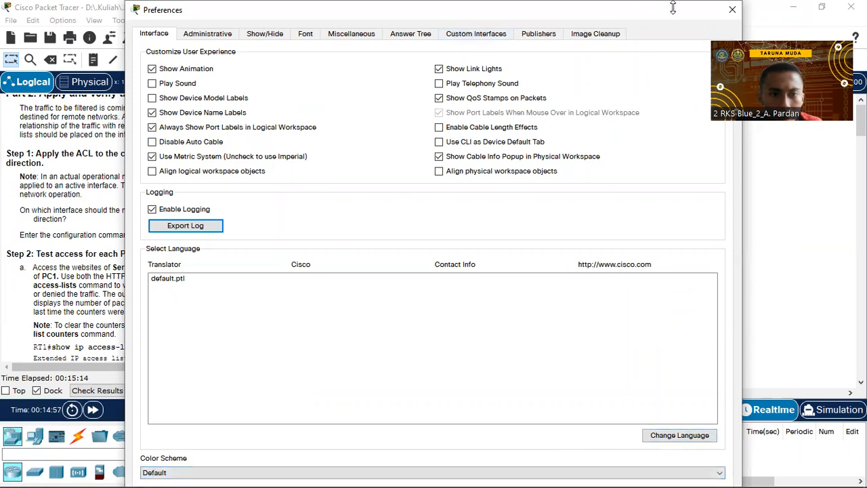
Close Preferences so port labels like Gig0/0 appear, and reopen RT1's console window.
click(732, 11)
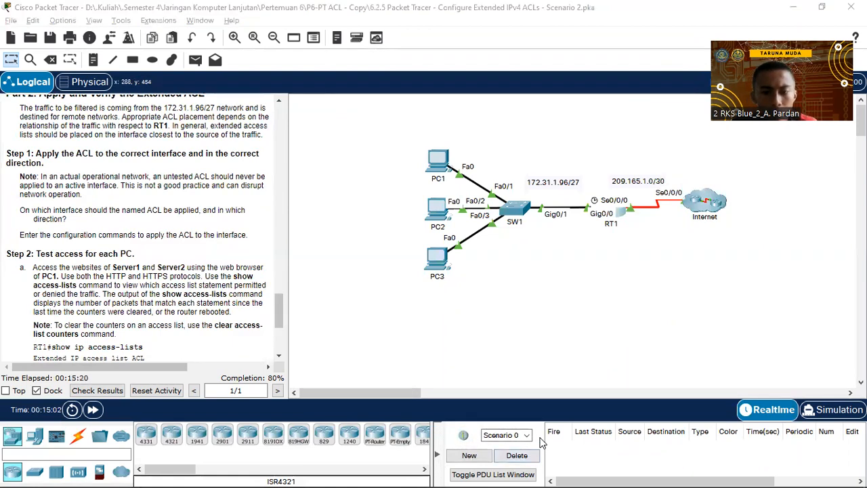
key(alt+Tab)
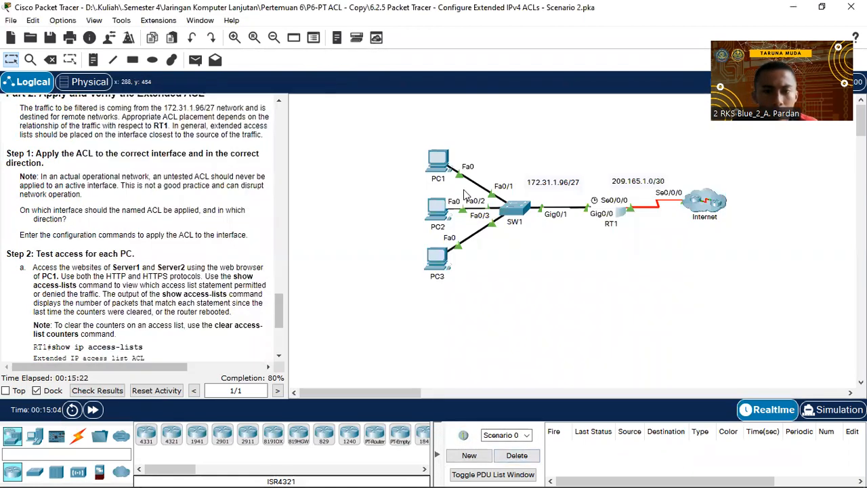
key(alt+Tab)
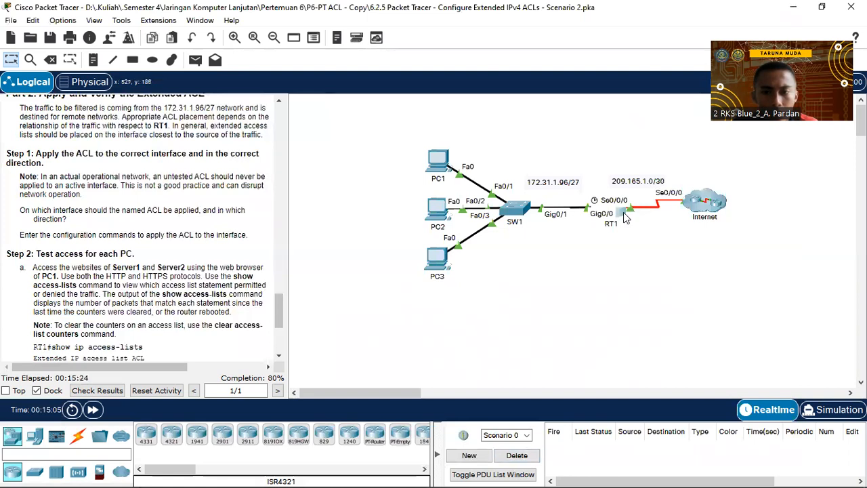
click(624, 214)
drag(462, 36, 595, 262)
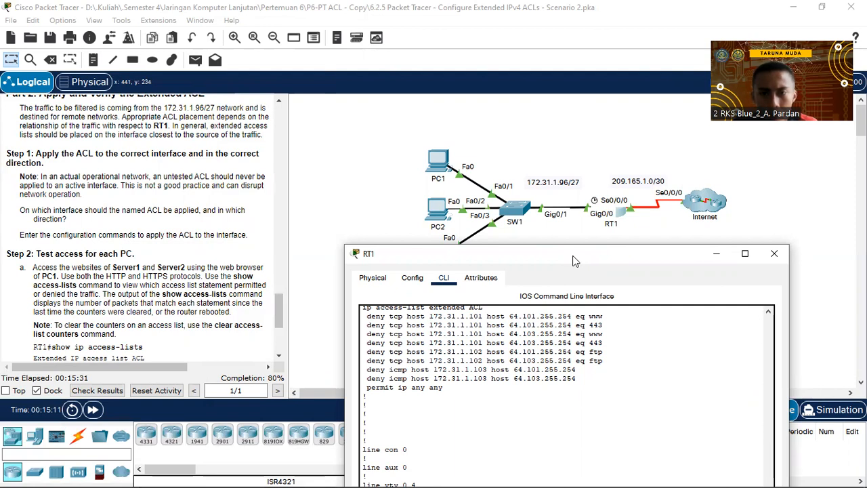
Enter interface configuration for GigabitEthernet 0/0 on RT1.
drag(572, 256, 550, 59)
key(Up)
key(Down)
text(0/0)
key(Return)
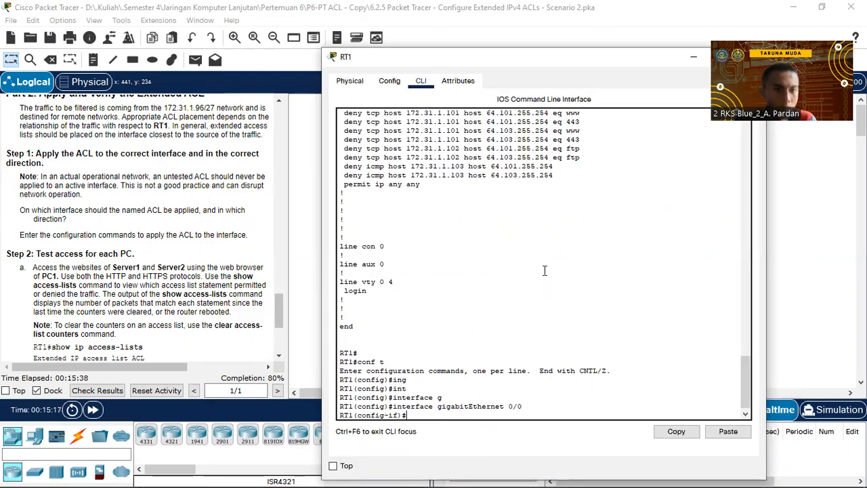
scroll(173, 163, down, 3)
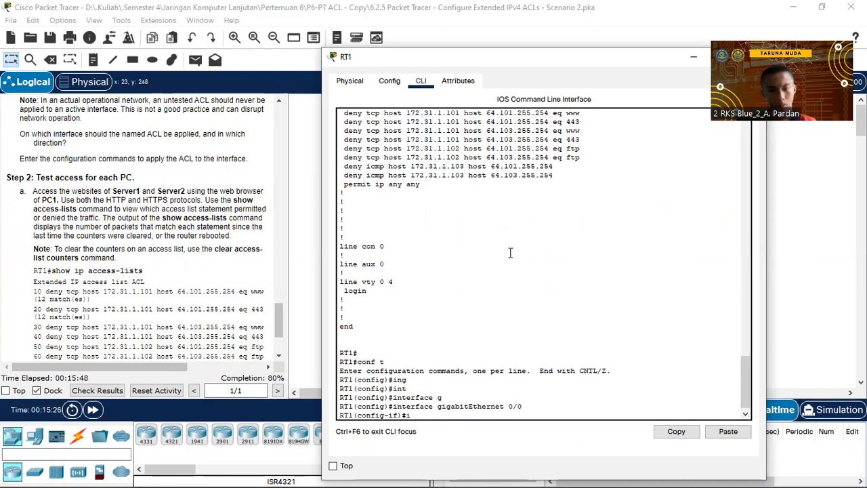
Apply the ACL inbound on GigabitEthernet 0/0 with ip access-group ACL in.
text(p)
key(Tab)
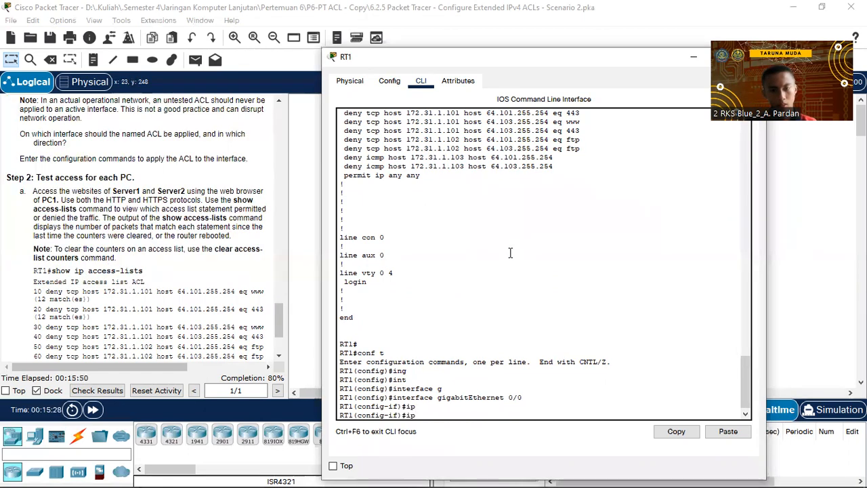
text(ac)
key(Tab)
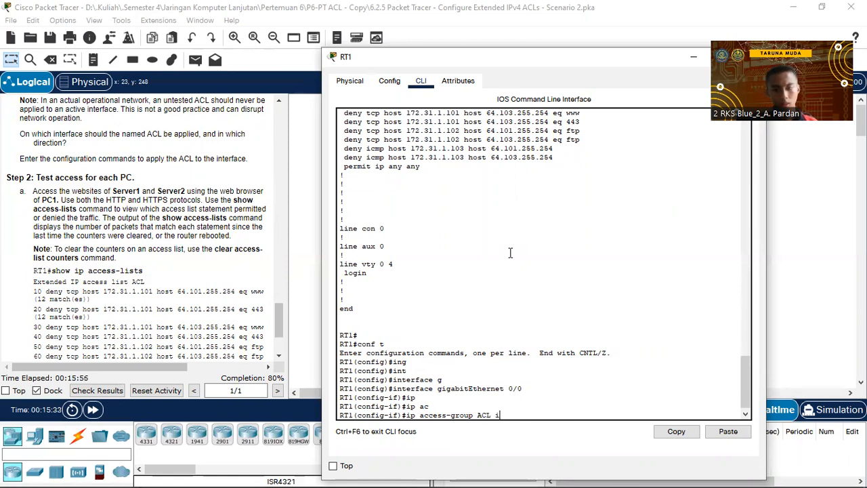
key(Return)
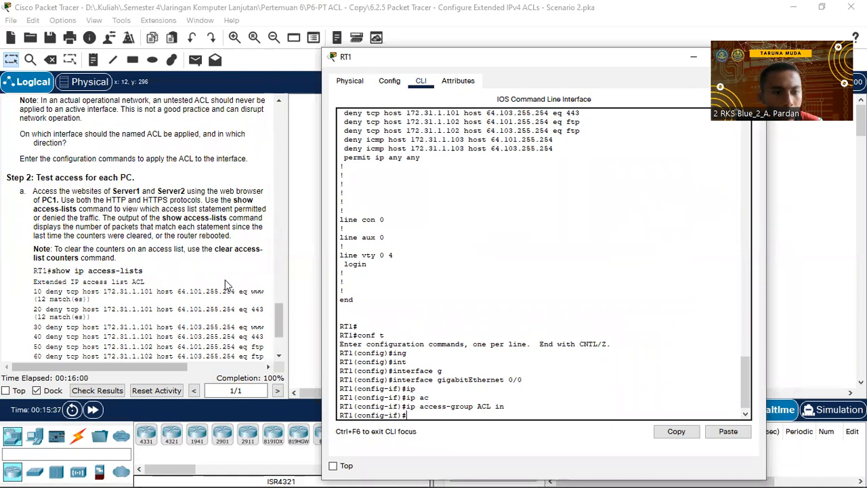
scroll(227, 285, down, 1)
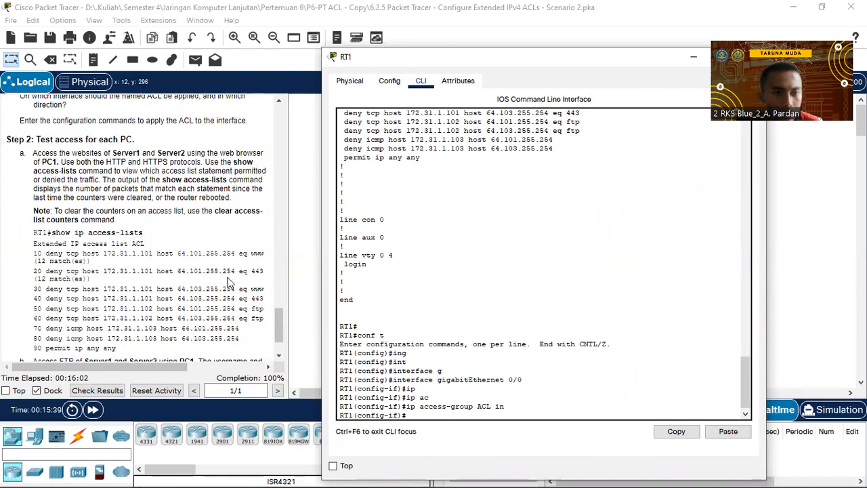
Exit configuration mode and run show ip access-lists to confirm the ACL.
click(232, 281)
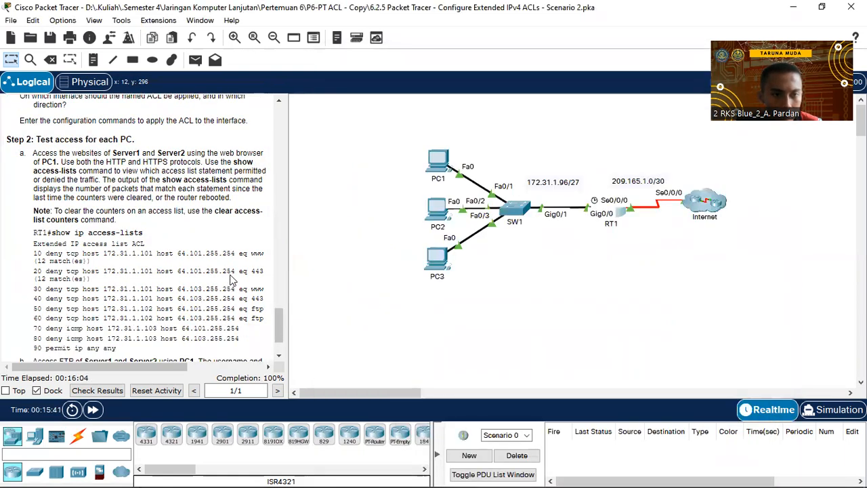
click(620, 211)
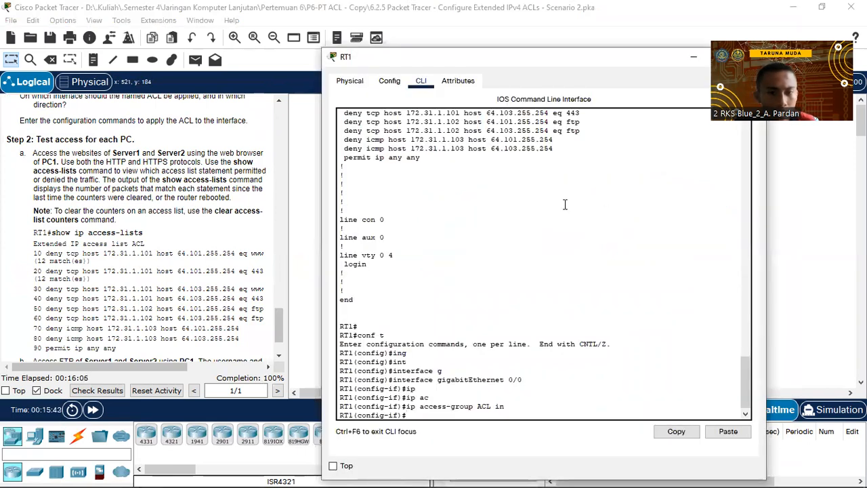
key(Return)
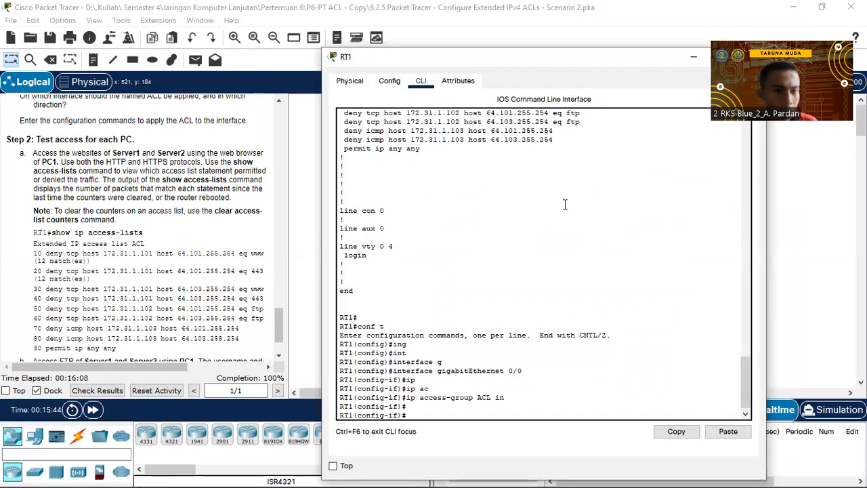
key(ctrl+z)
text(sh up a)
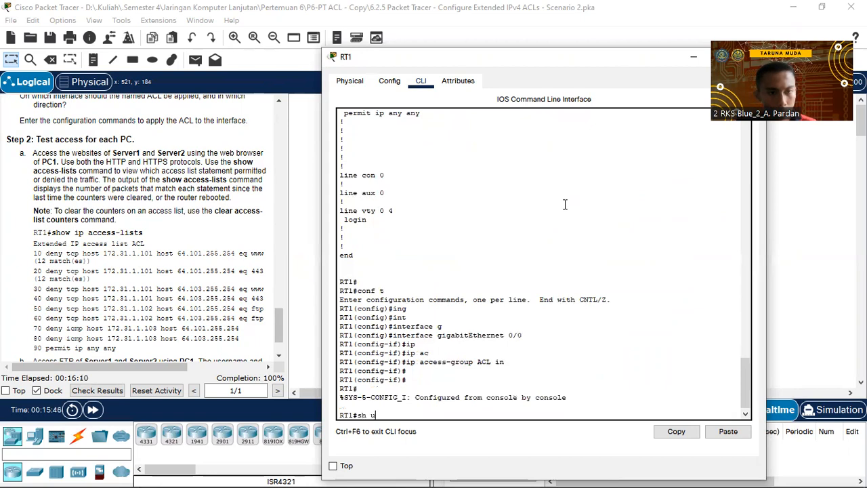
key(BackSpace)
key(BackSpace)
key(BackSpace)
key(BackSpace)
text(ip ac)
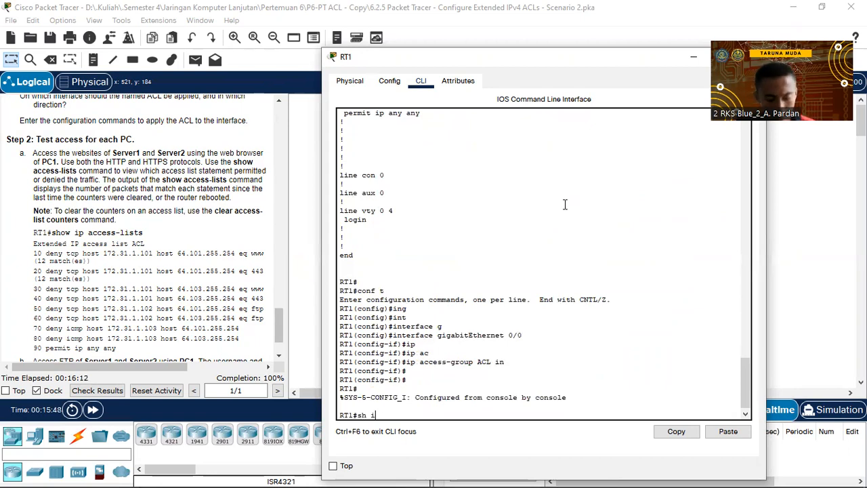
key(Tab)
key(Return)
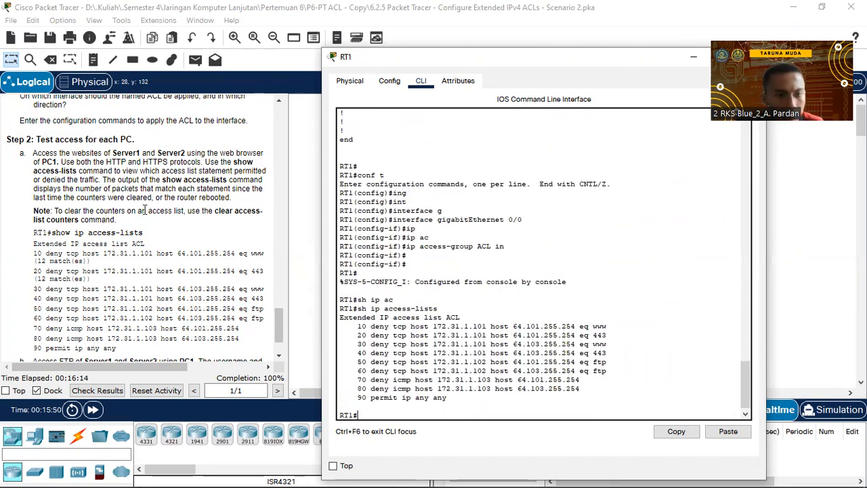
scroll(142, 214, down, 1)
scroll(142, 215, down, 1)
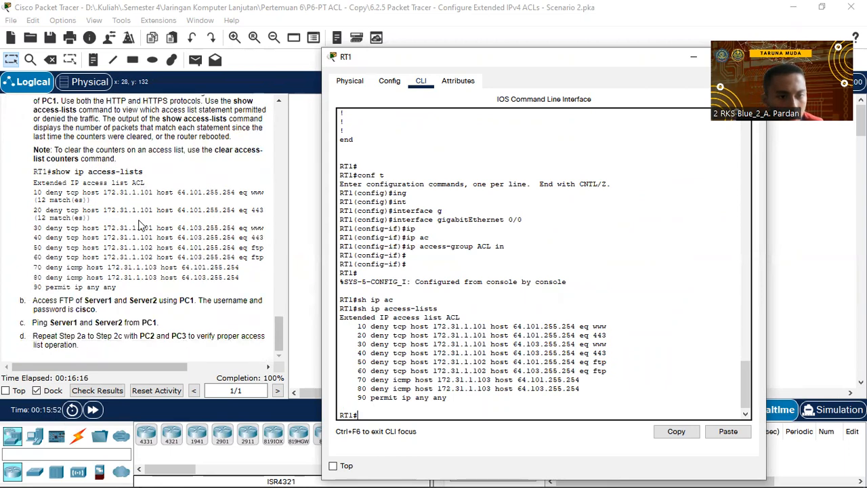
click(203, 274)
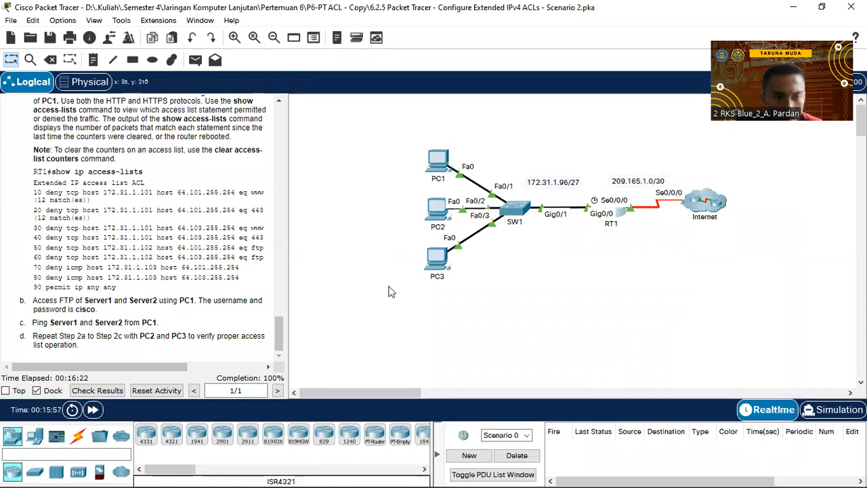
click(440, 164)
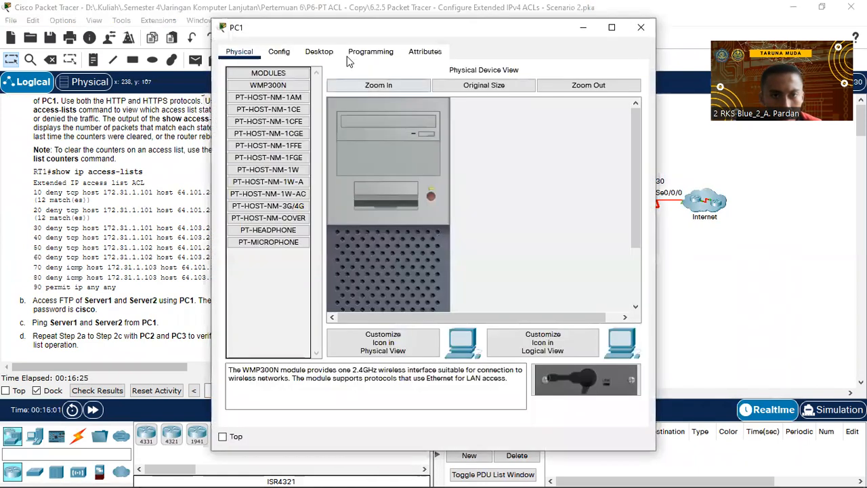
From PC1's command prompt, log in over FTP to Server1 at 64.101.255.254 and end the session.
click(318, 51)
click(529, 125)
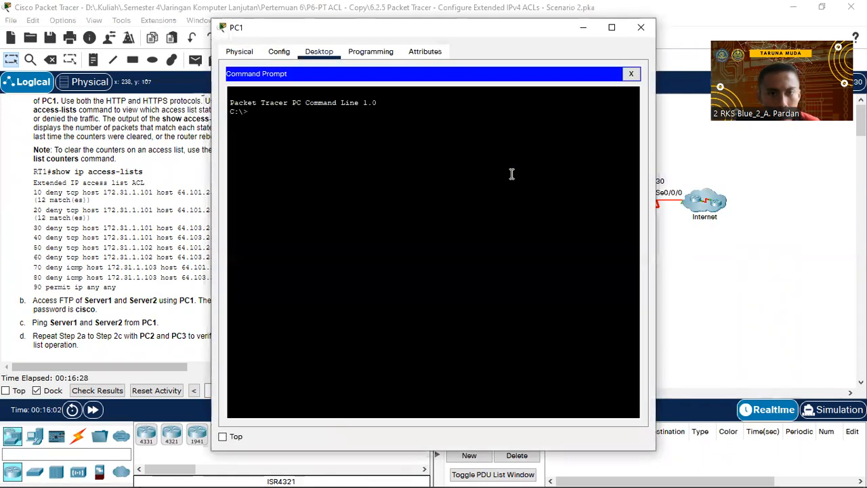
text(ftp)
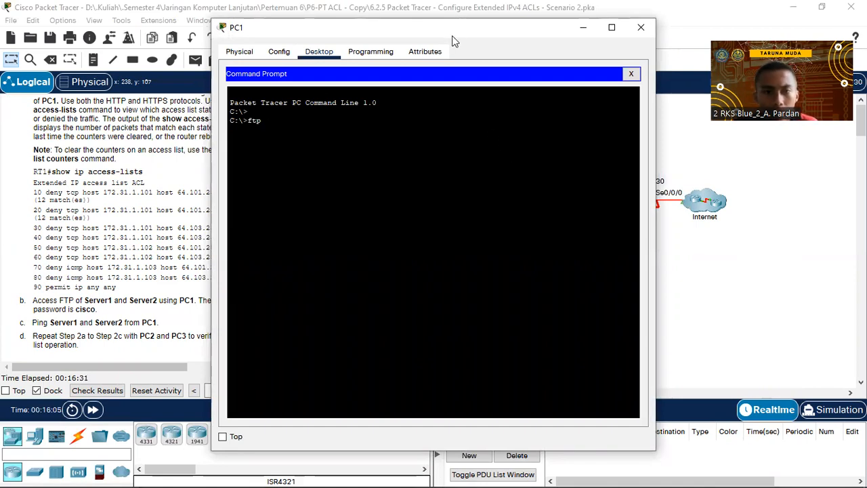
drag(445, 28, 579, 112)
scroll(211, 251, up, 20)
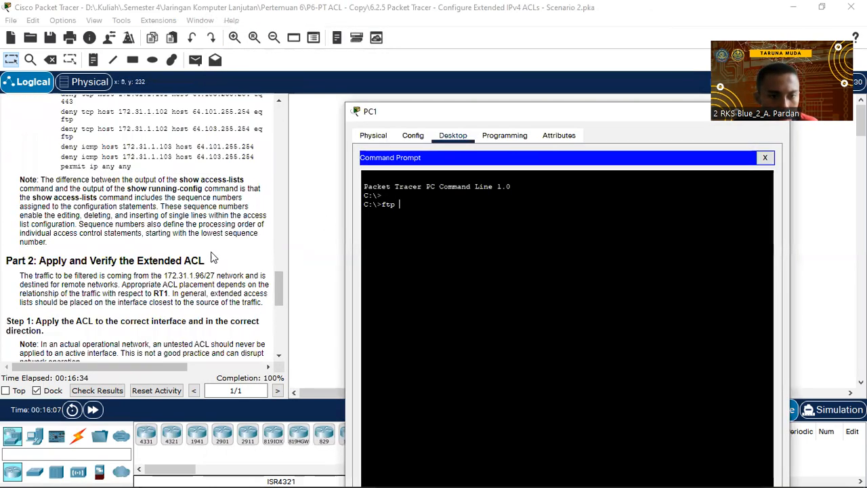
scroll(211, 257, up, 3)
text(64.101.255.)
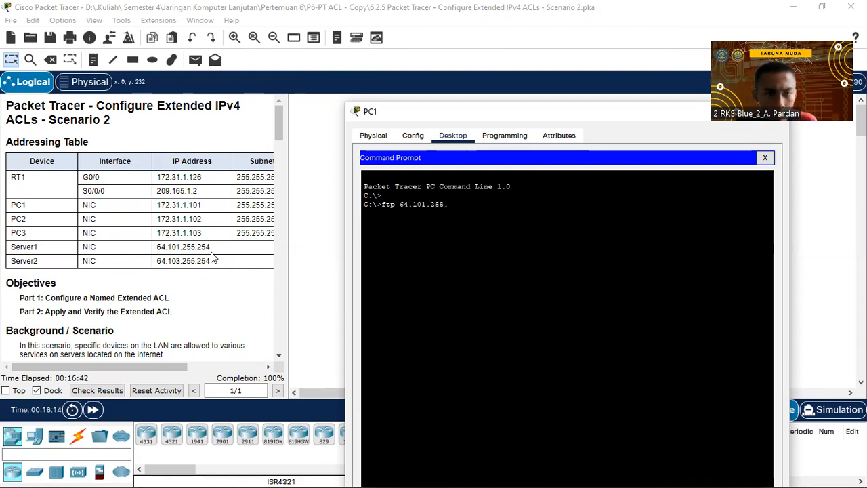
text(254)
key(Return)
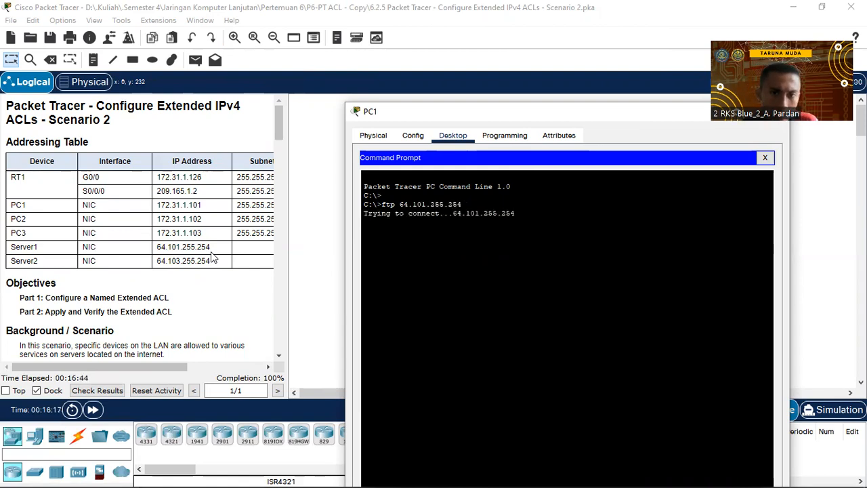
scroll(135, 264, down, 10)
scroll(133, 264, down, 10)
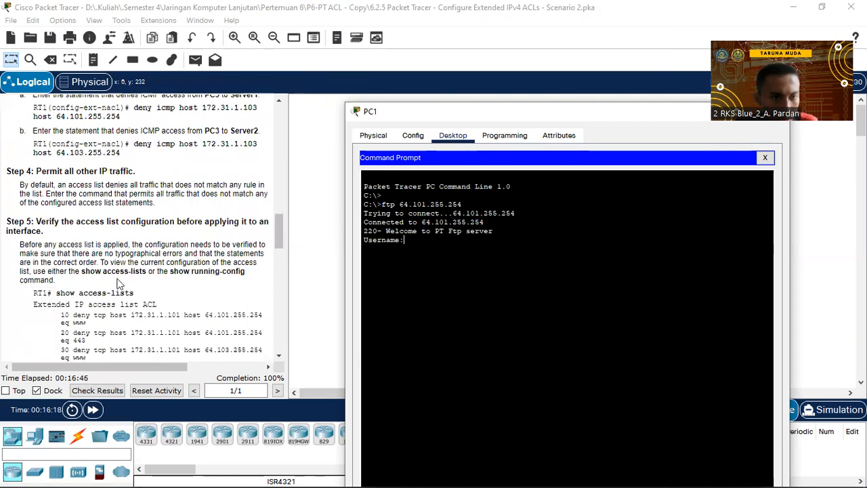
scroll(118, 286, down, 10)
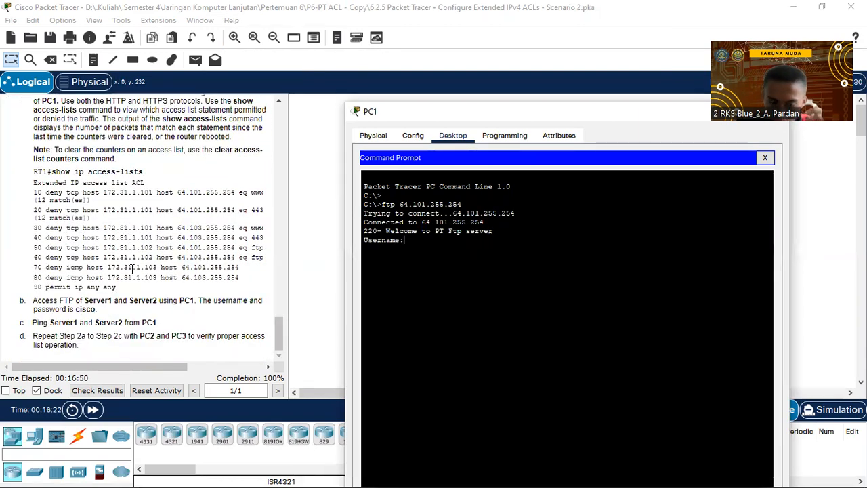
text(sco)
key(Return)
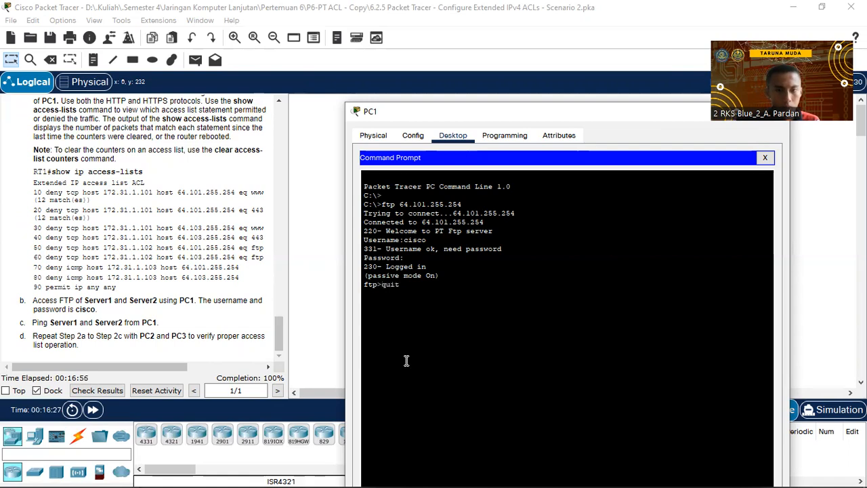
key(Return)
Log in over FTP to Server2 at 64.103.255.254, then quit the session.
key(Up)
key(Up)
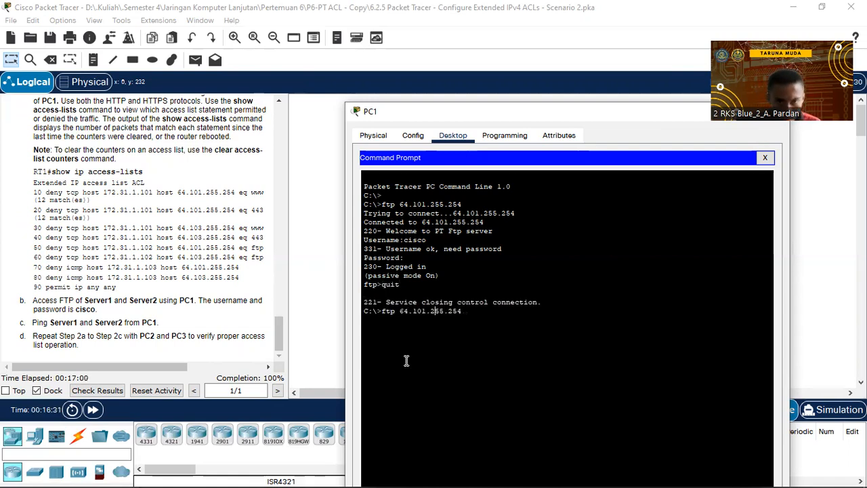
key(BackSpace)
key(BackSpace)
key(BackSpace)
key(BackSpace)
key(BackSpace)
key(BackSpace)
key(BackSpace)
key(BackSpace)
key(BackSpace)
text(3.255.254)
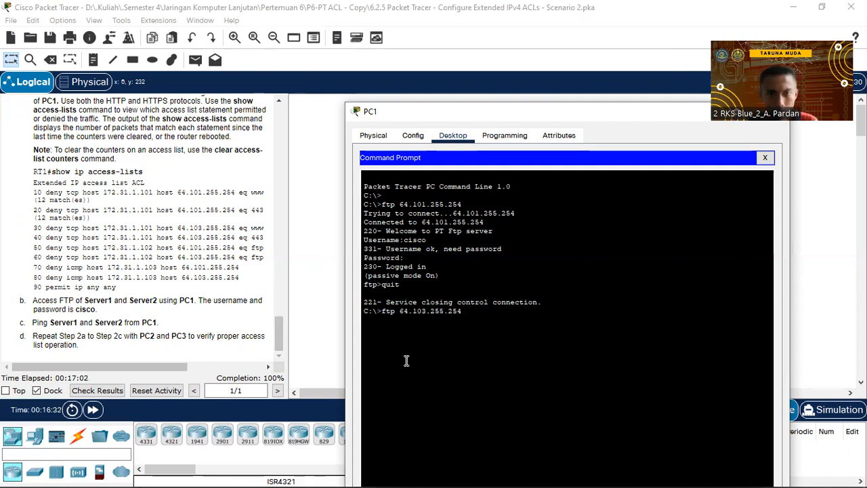
key(Return)
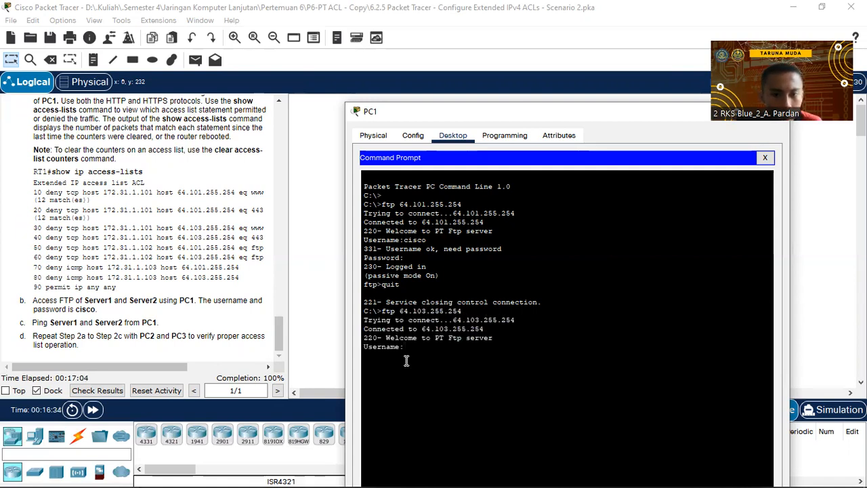
text(cisco)
key(Return)
key(Return)
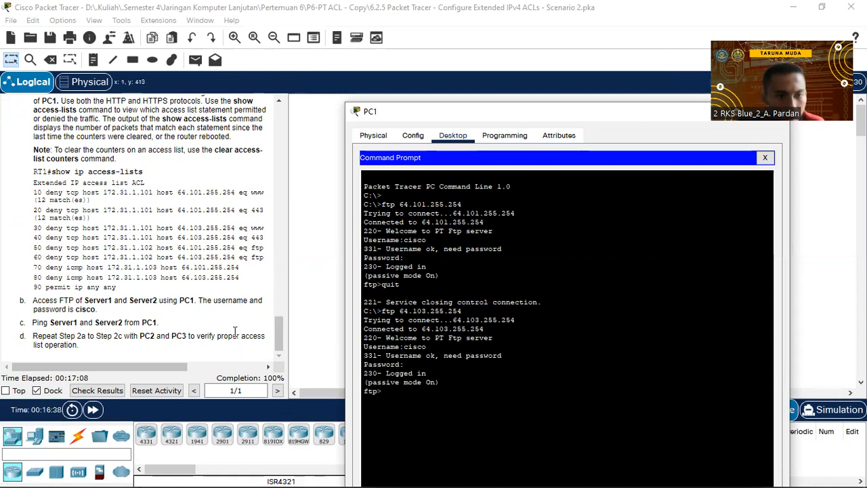
text(quit)
key(Return)
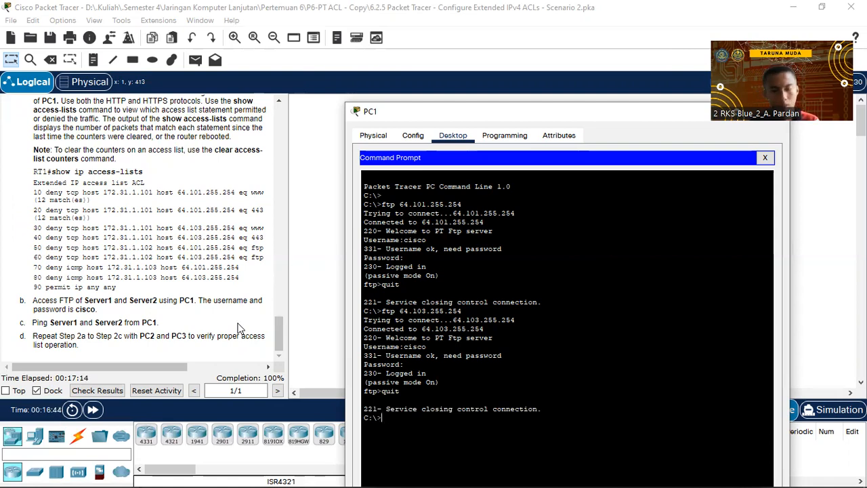
Ping 64.101.255.254 and 64.103.255.254 from PC1 with 0% loss, then close PC1's window.
text(ping 64.101.255.254)
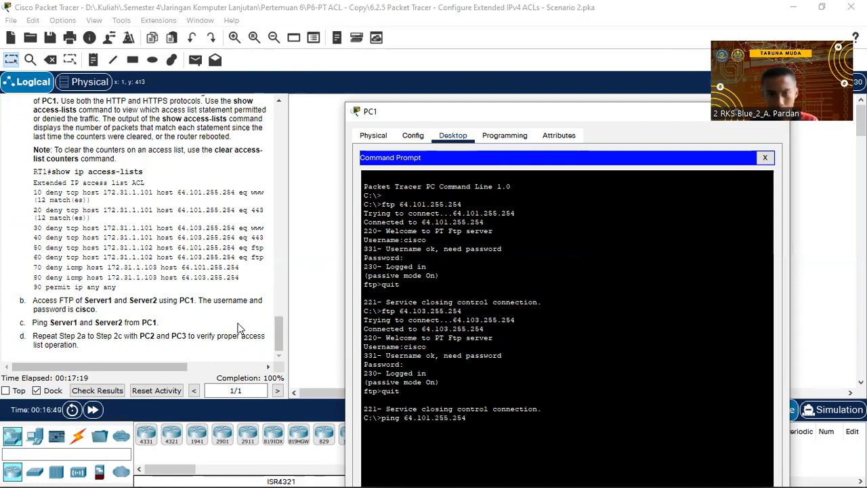
key(Return)
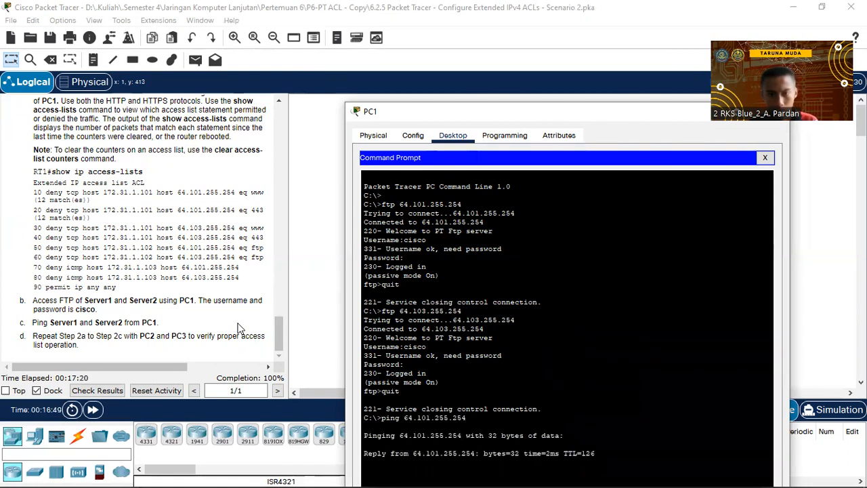
drag(527, 108, 535, 33)
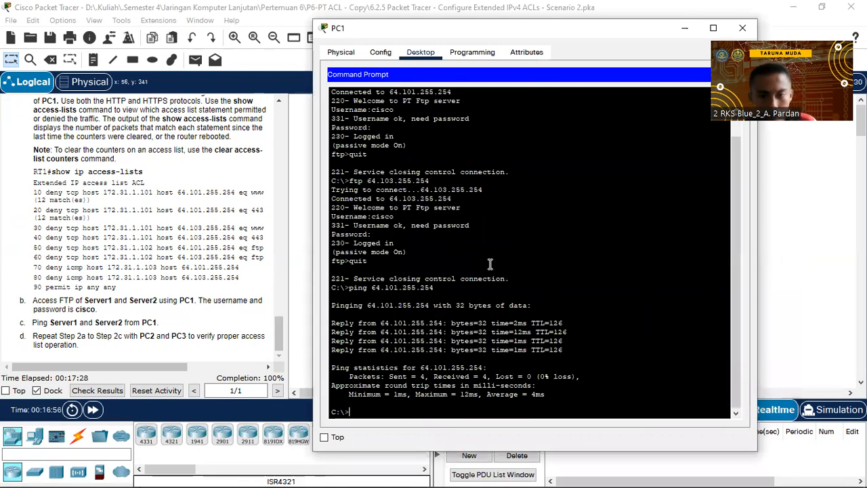
key(Up)
key(Left)
key(Left)
key(Left)
key(Left)
key(Left)
key(Left)
key(Left)
key(Left)
key(BackSpace)
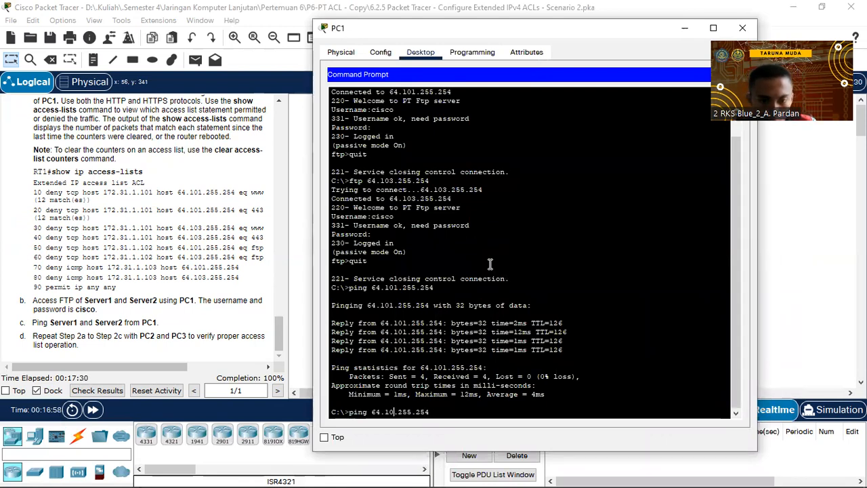
text(3)
key(Return)
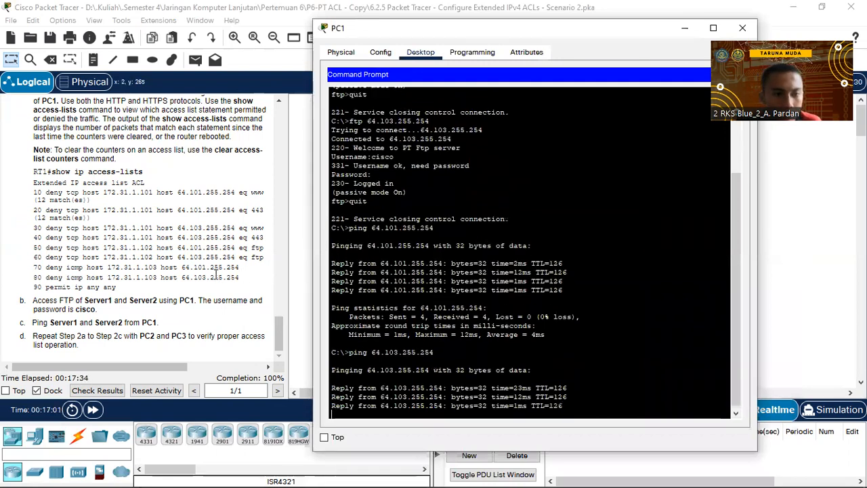
click(78, 332)
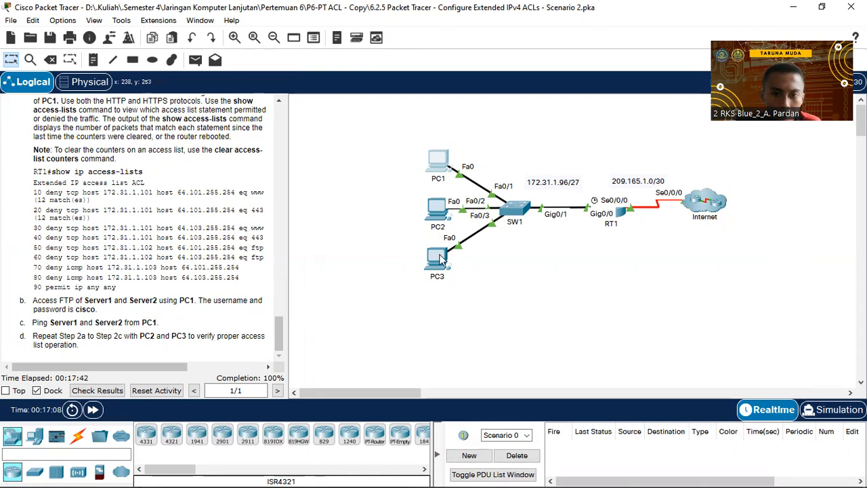
Open PC2's command prompt and attempt FTP to Server1 at 64.101.255.254, which times out.
click(434, 211)
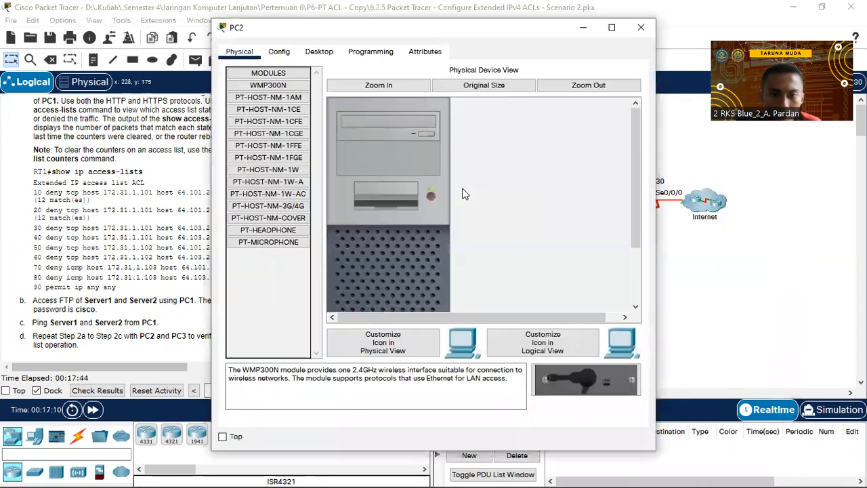
click(319, 51)
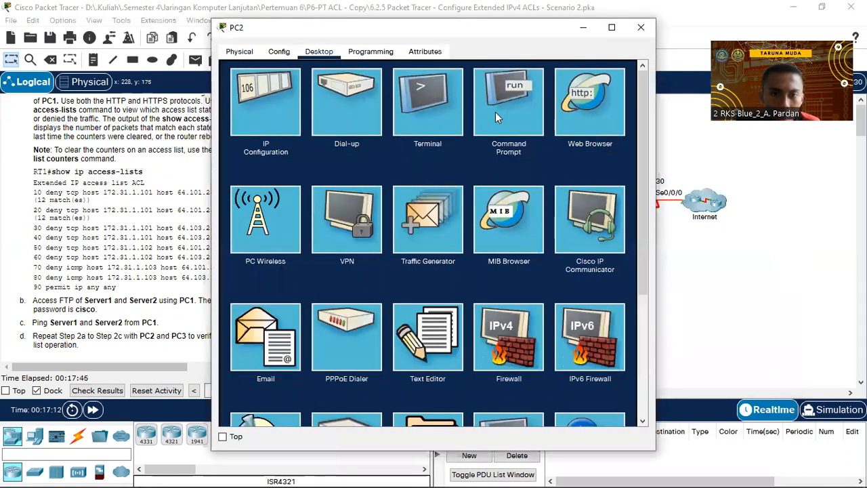
click(495, 112)
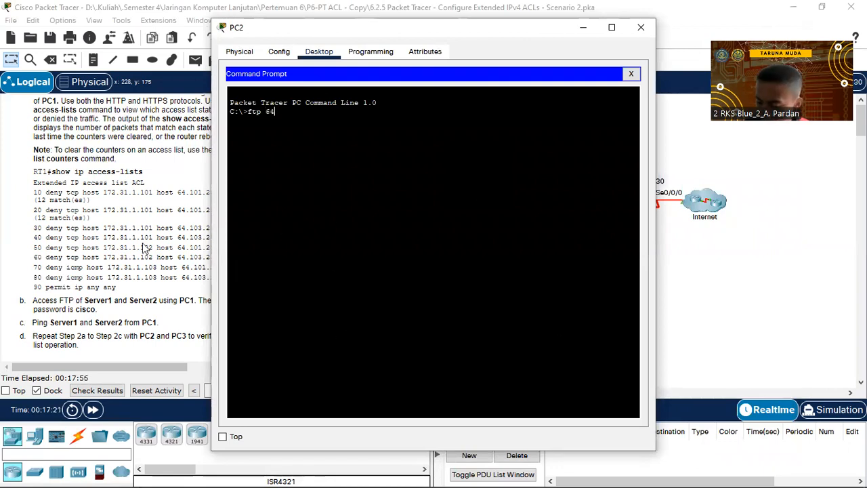
text(64.101.255.254)
key(Return)
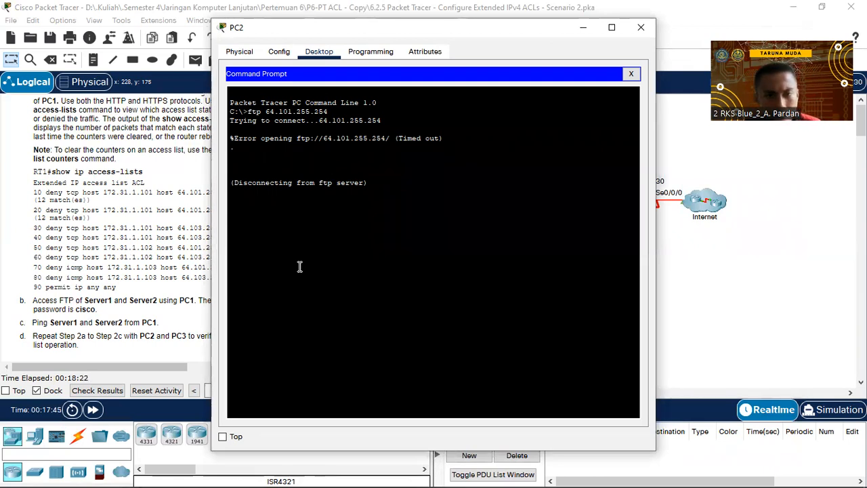
Attempt FTP from PC2 to Server2 at 64.103.255.254, which also times out.
key(Up)
key(Left)
key(Left)
key(Left)
key(Left)
key(Left)
key(Left)
key(BackSpace)
text(3)
key(Return)
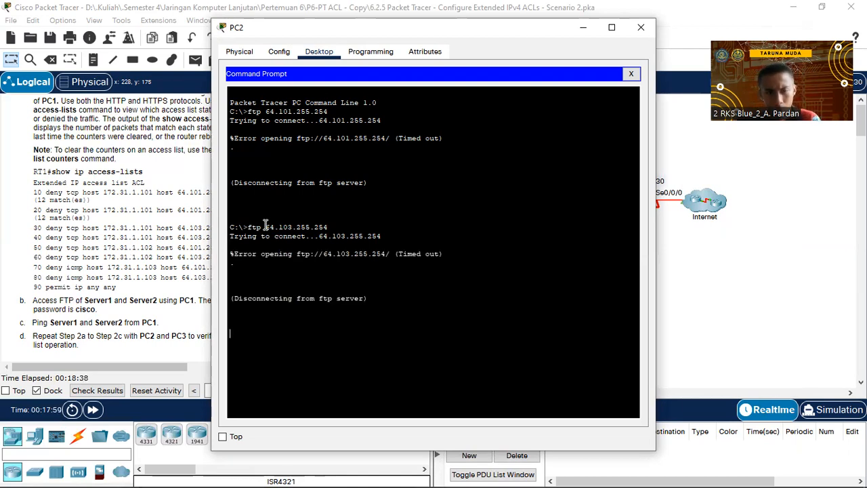
text(ing)
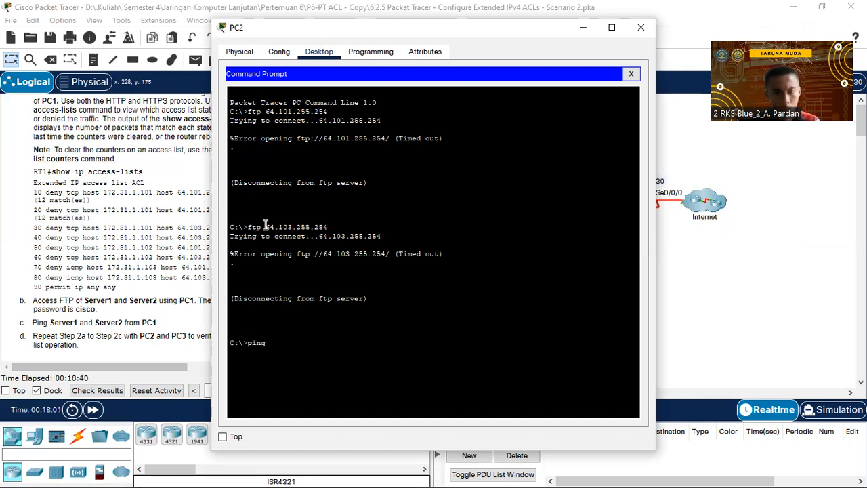
text( 64.101.255.2)
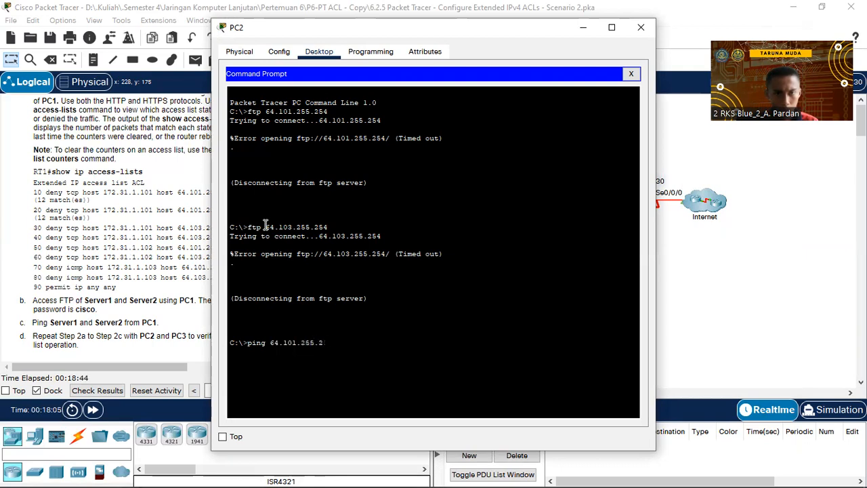
text(54)
Ping 64.101.255.254 and 64.103.255.254 from PC2 with 0% loss, then close PC2's window.
key(Return)
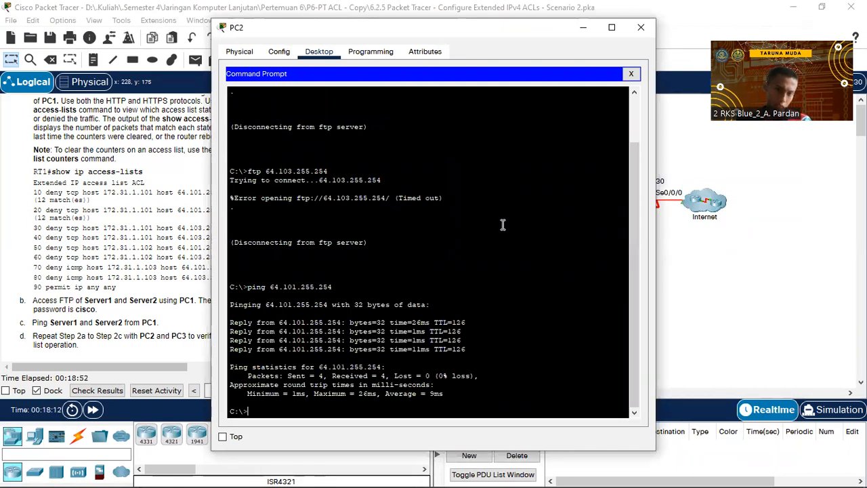
key(Up)
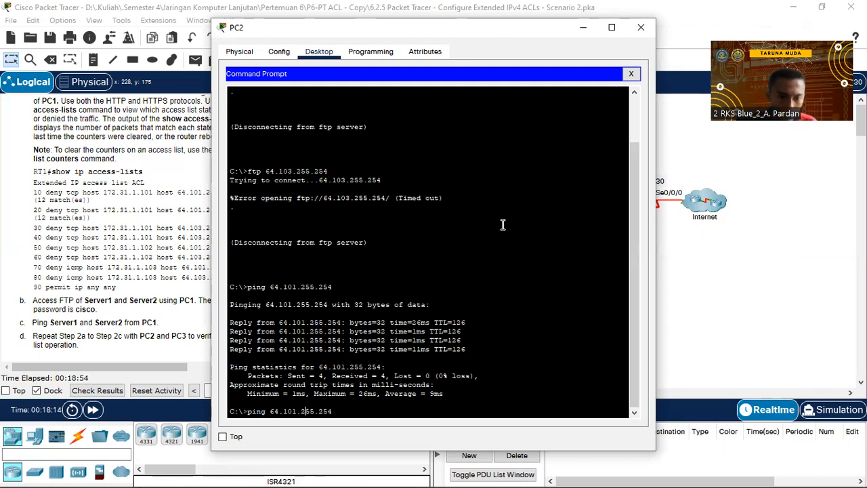
key(Left)
key(Left)
key(Left)
key(Left)
key(Left)
key(Left)
key(Left)
key(Left)
key(BackSpace)
text(3)
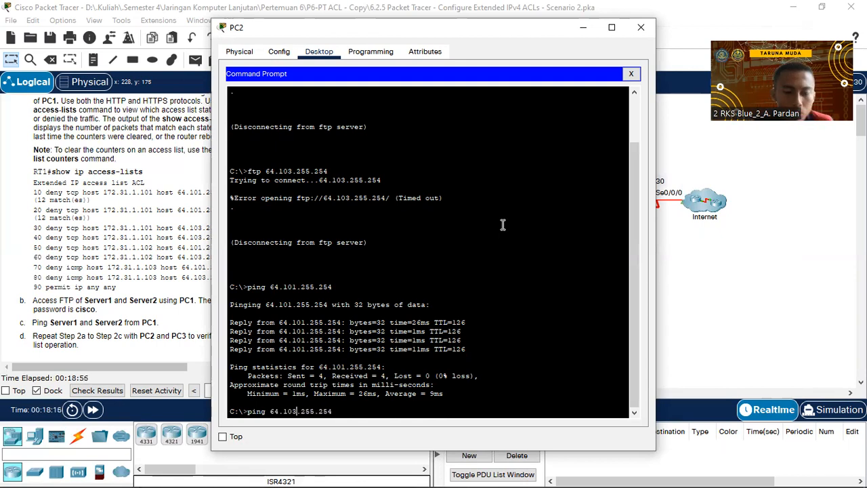
key(Return)
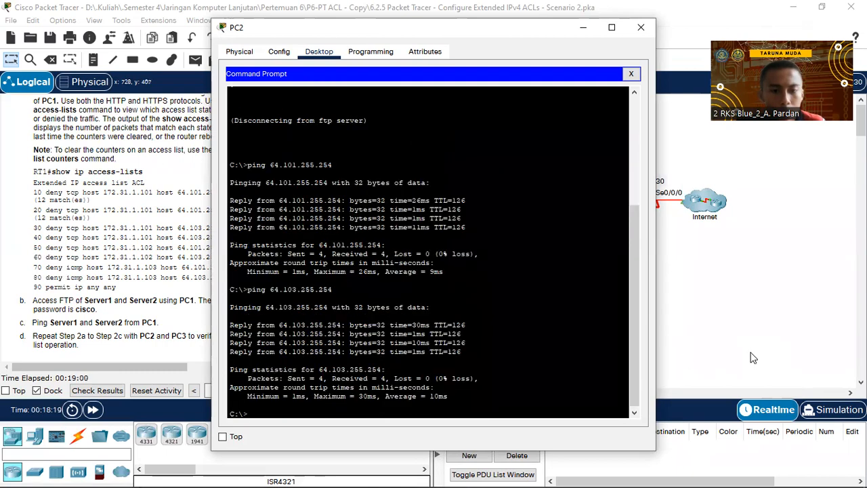
click(641, 27)
Reopen PC1's window to review its results, close it, then open PC3.
click(434, 172)
scroll(444, 215, up, 6)
scroll(444, 216, down, 5)
click(765, 327)
click(436, 256)
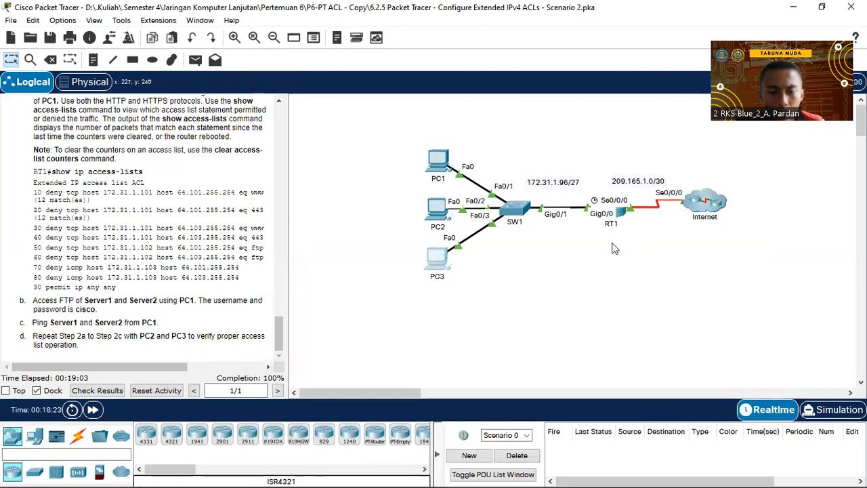
From PC3's command prompt, log in by FTP to 64.101.255.254 with the lab credentials, then quit.
click(319, 52)
click(511, 105)
text(ft)
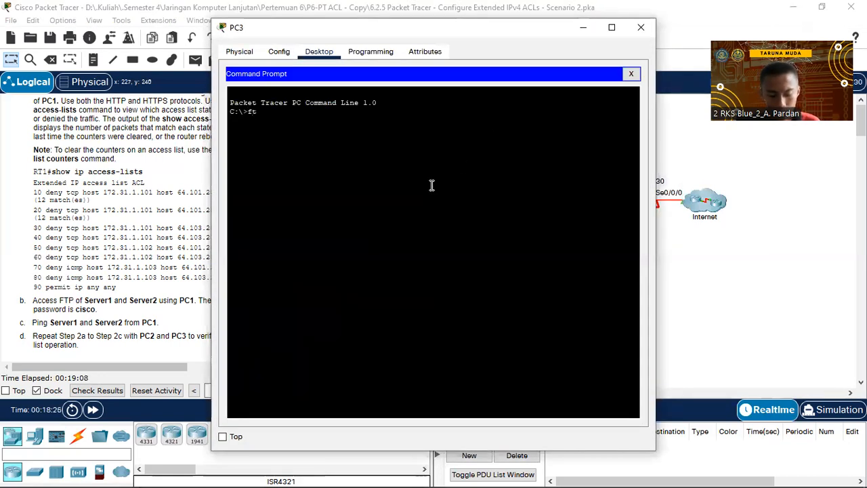
text(p 64.101.255.254)
key(Return)
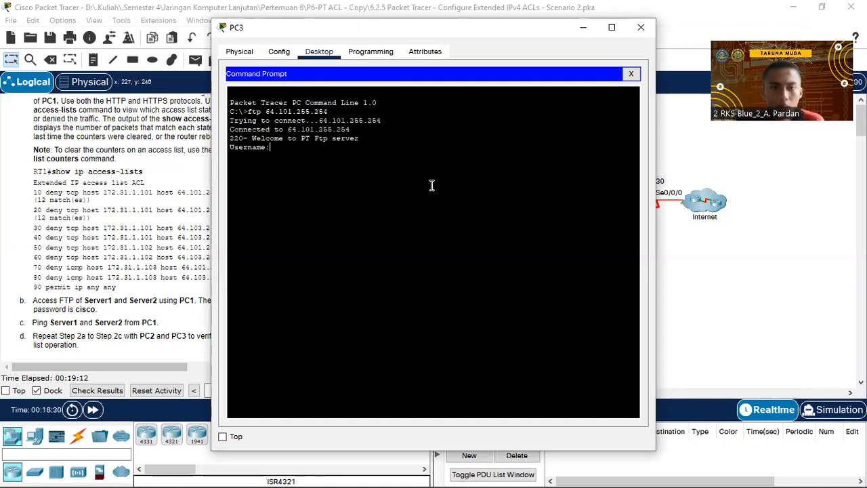
text(cisco)
key(Return)
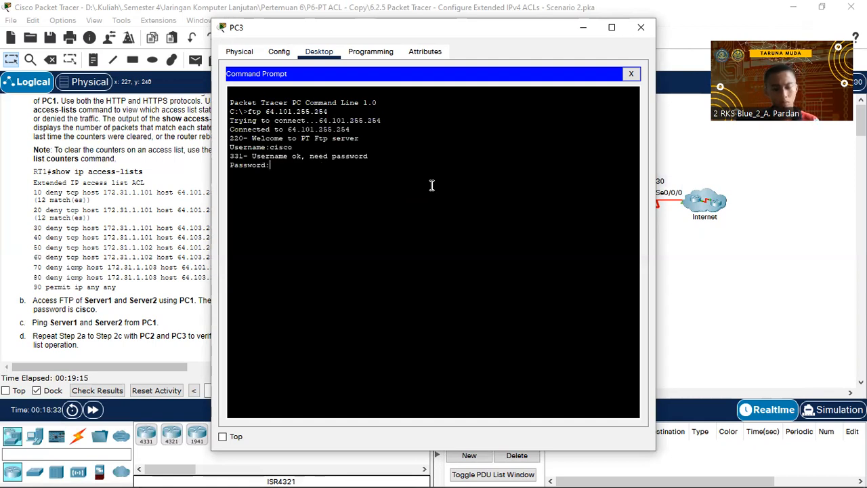
text(cisco)
key(Return)
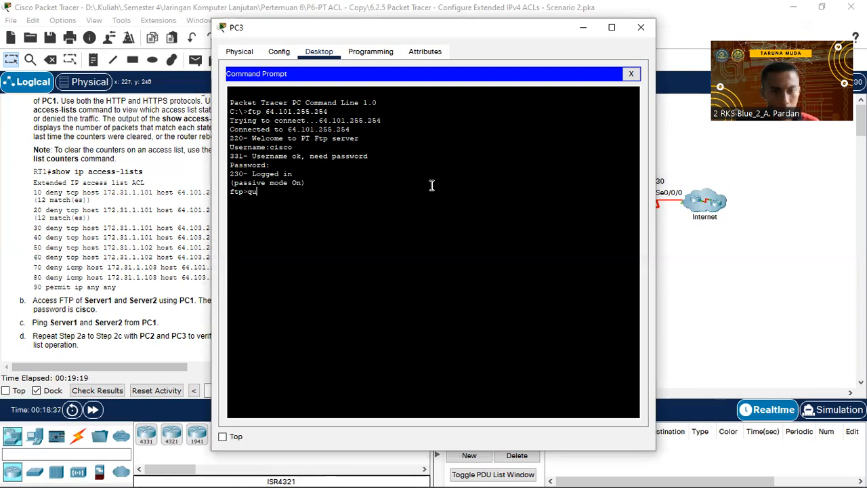
text(quit)
key(Return)
Repeat the FTP login and quit for the second server, 64.103.255.254.
key(Up)
key(Up)
key(Left)
key(Left)
key(Left)
key(Left)
key(Left)
key(Left)
key(Left)
key(Left)
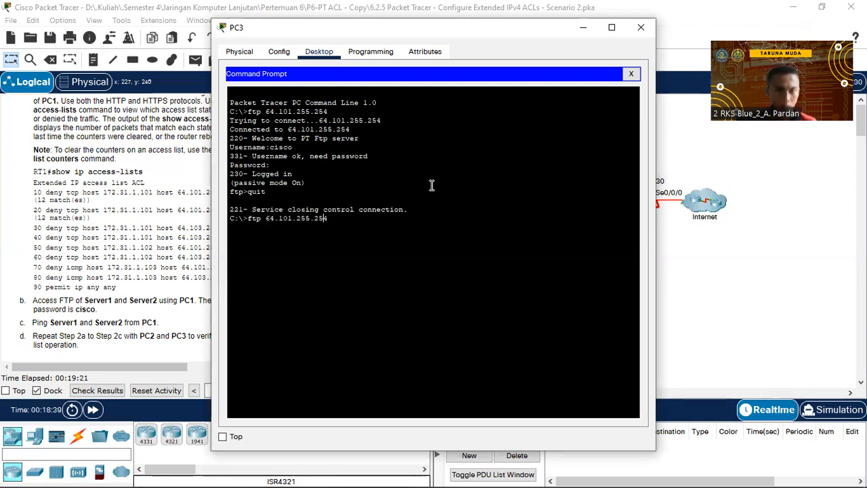
key(BackSpace)
text(3)
key(Return)
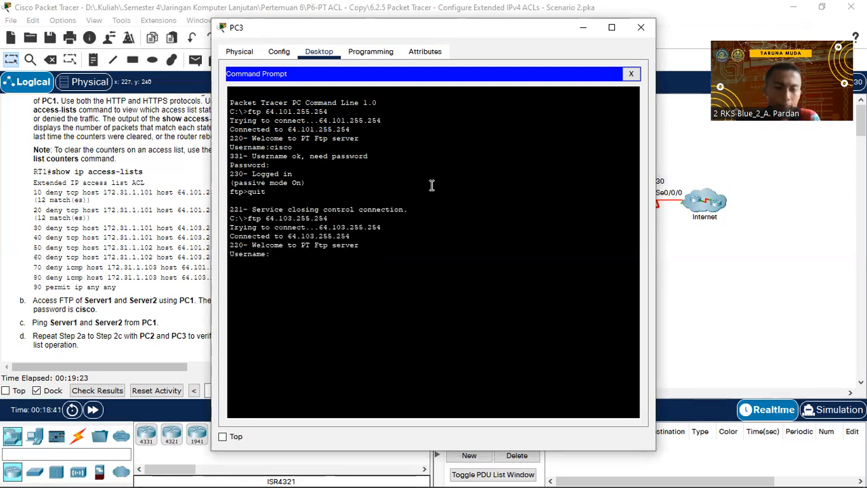
text(cisco)
key(Return)
text(cisco)
key(Return)
text(quit)
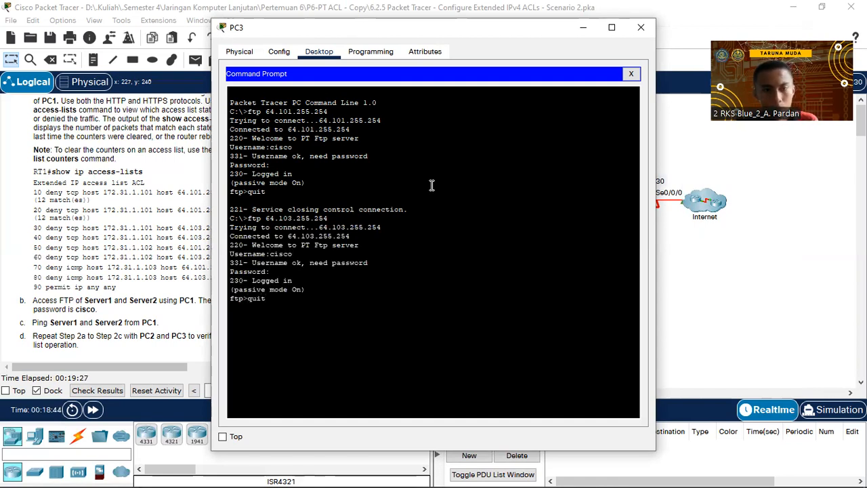
key(Return)
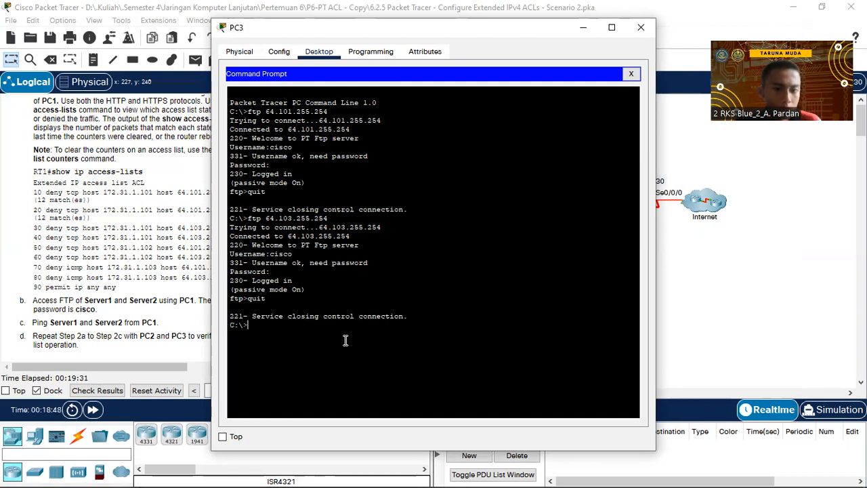
Ping 64.101.255.254 and 64.103.255.254 from PC3, both failing with 100% packet loss.
text(ping )
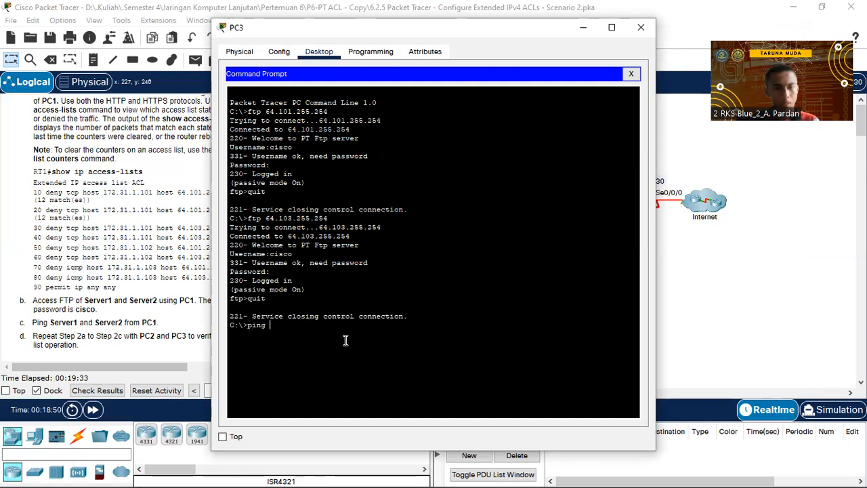
text(64.101.255.25)
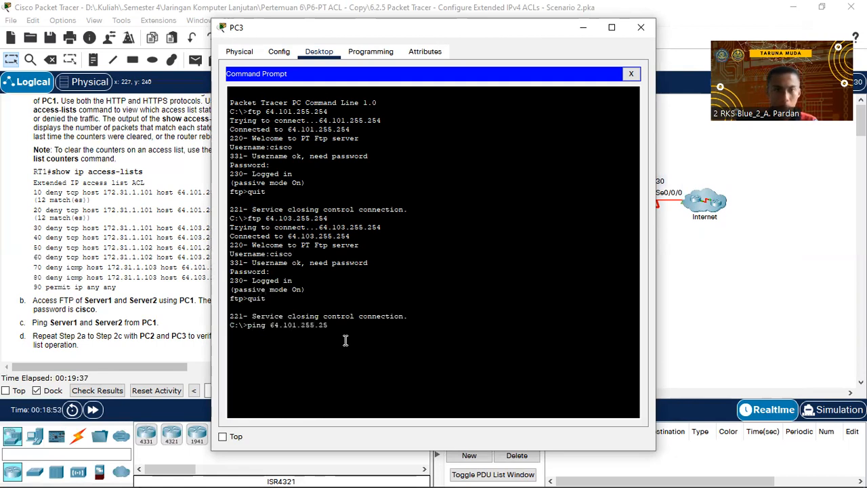
text(4)
key(Return)
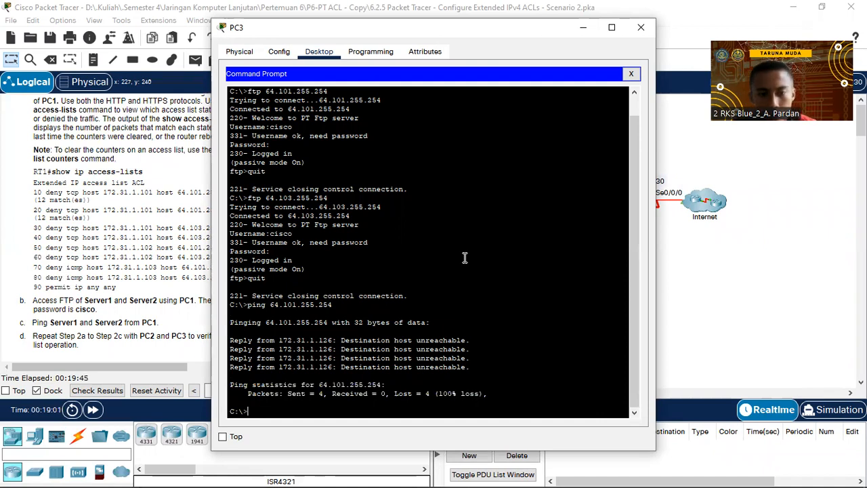
text(quit)
key(Up)
key(Left)
key(Left)
key(BackSpace)
text(3)
key(Return)
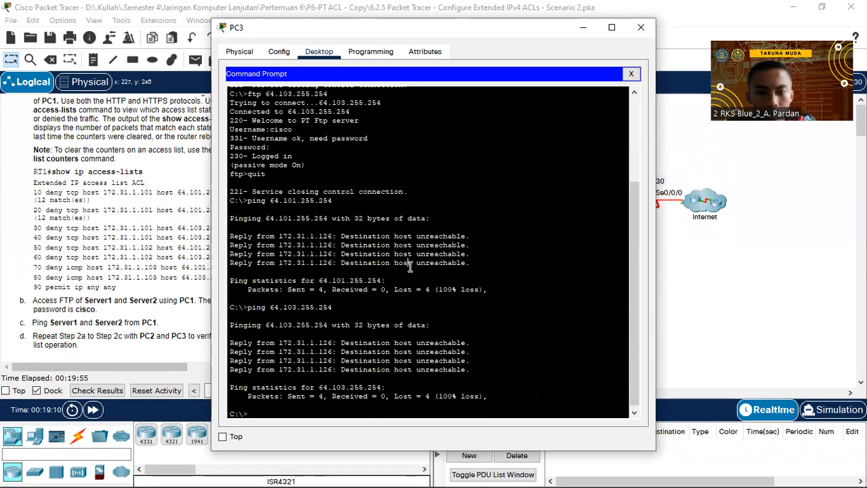
click(704, 315)
Scroll through PC1's command prompt output showing FTP logins and successful ping replies from both servers.
click(440, 168)
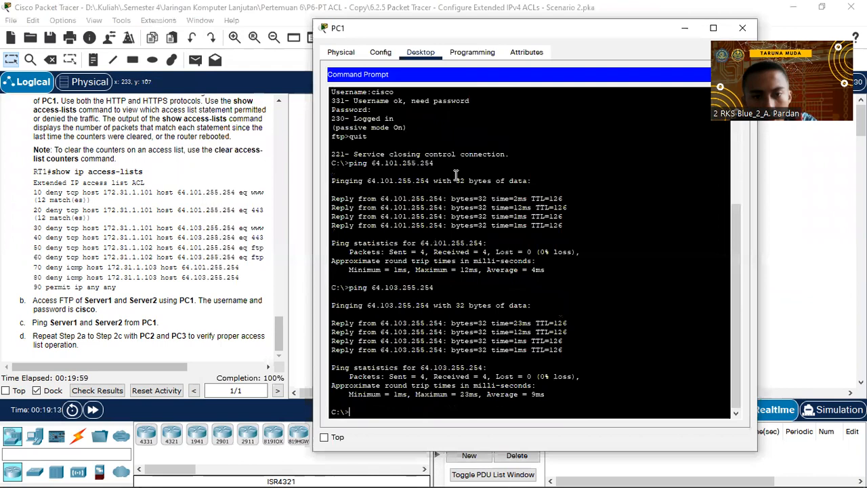
scroll(451, 177, up, 5)
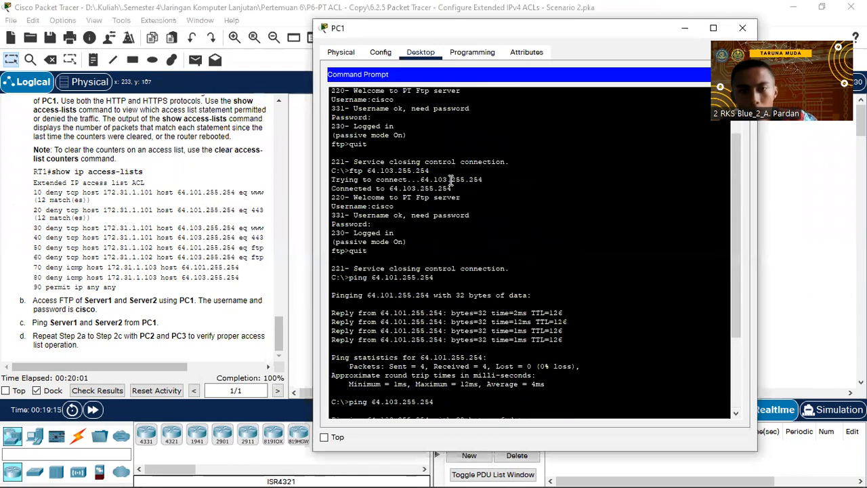
scroll(451, 177, up, 1)
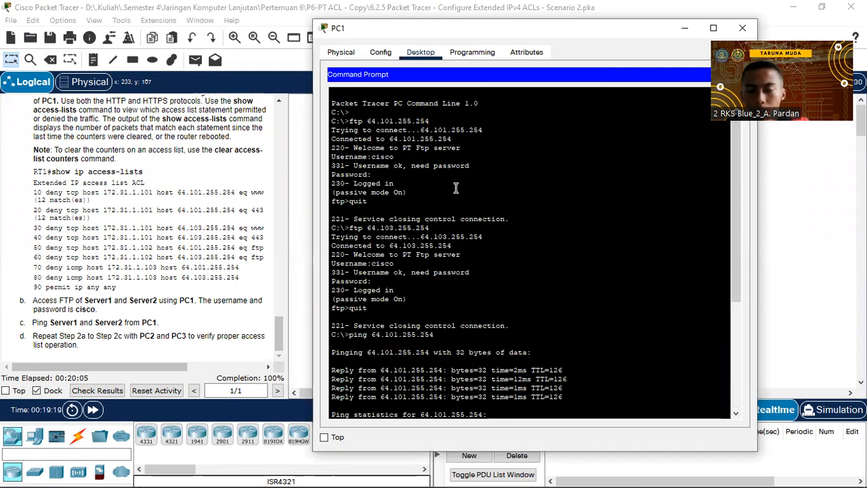
scroll(467, 188, down, 2)
scroll(477, 188, up, 3)
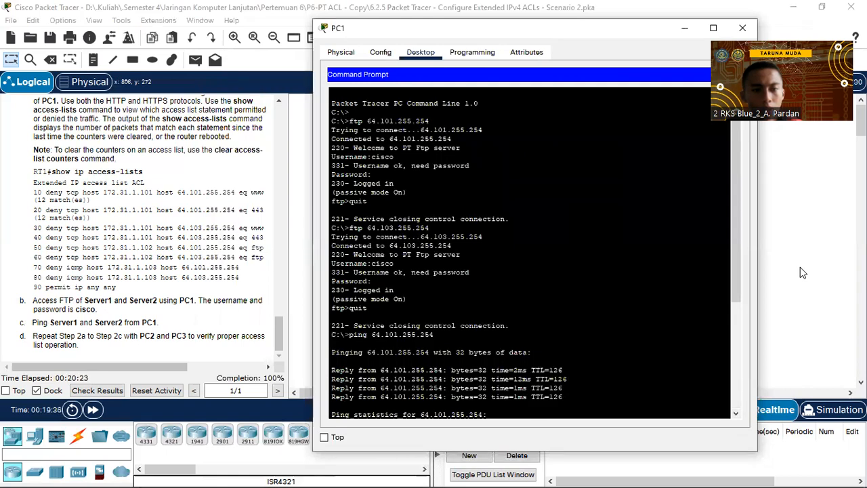
click(742, 27)
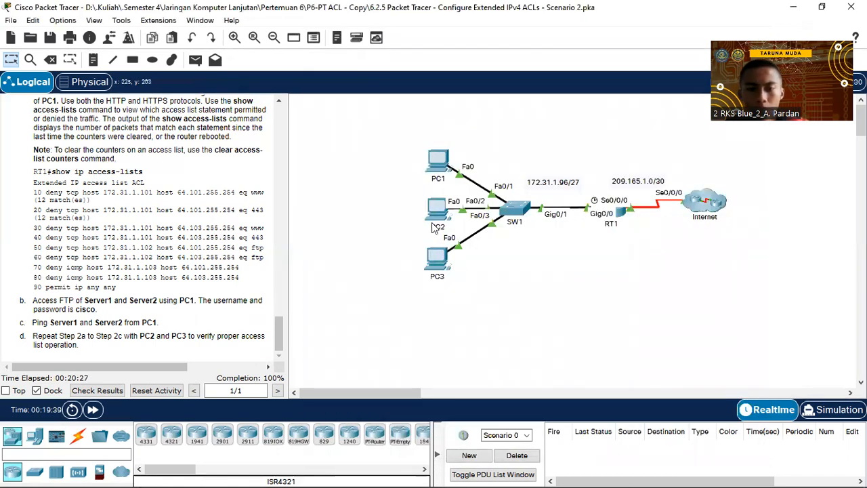
click(437, 160)
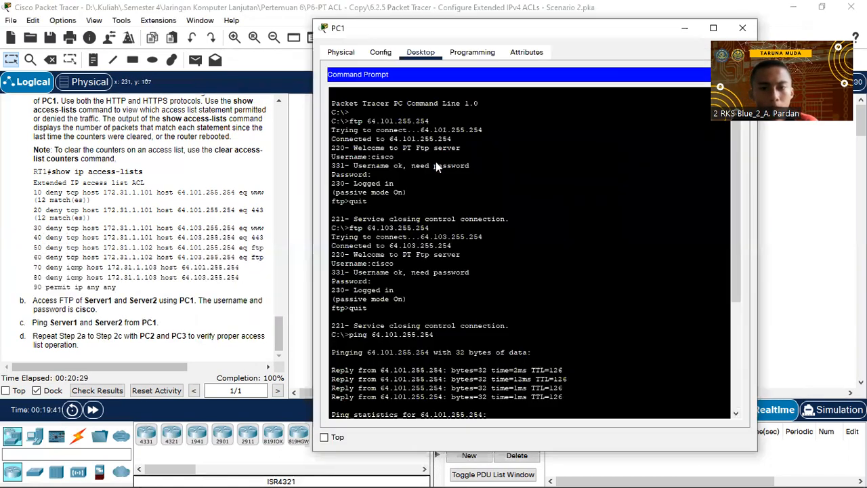
Scroll through PC2's command prompt output to review its FTP and ping results.
click(798, 296)
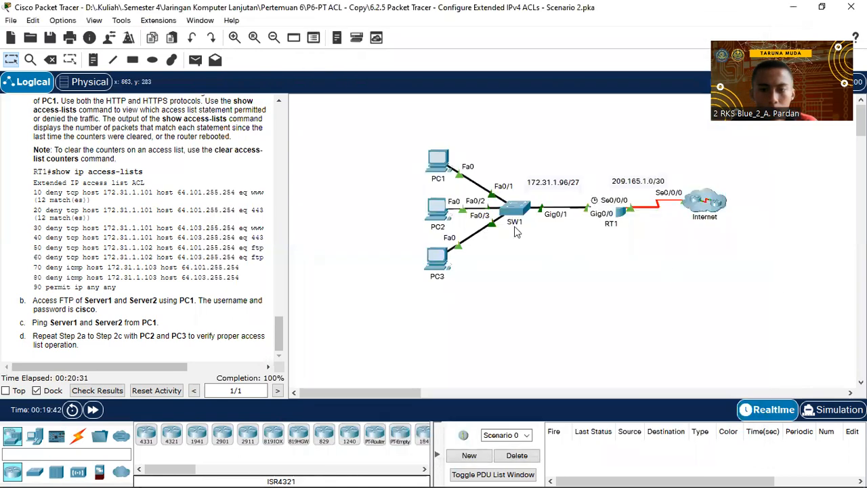
click(437, 205)
scroll(461, 206, up, 5)
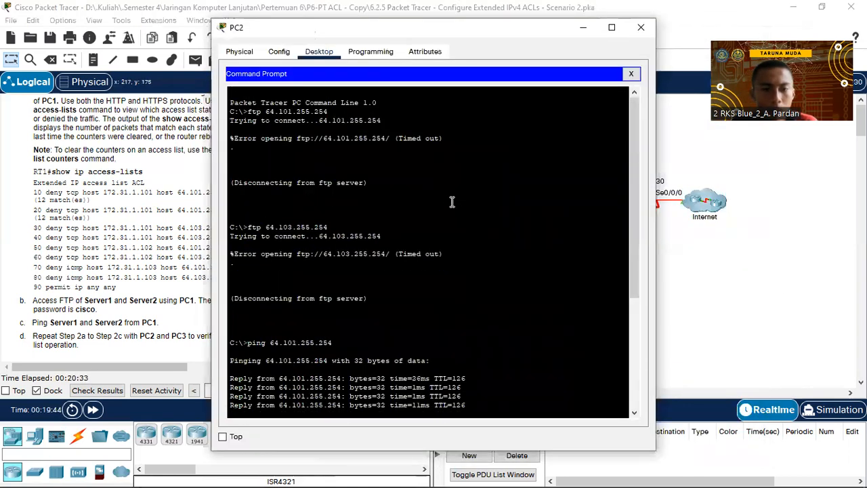
scroll(407, 199, down, 5)
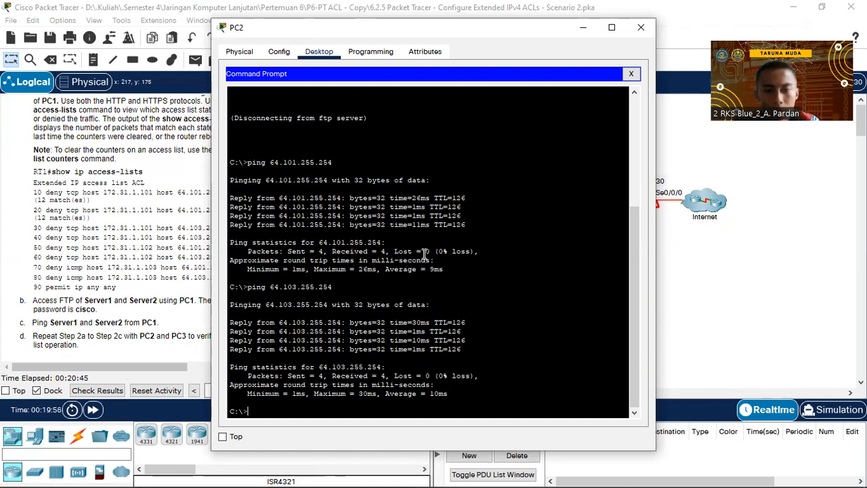
click(696, 287)
Review PC3's failed pings to 64.103.255.254 in its command prompt, then return to the topology.
click(436, 266)
scroll(434, 261, up, 5)
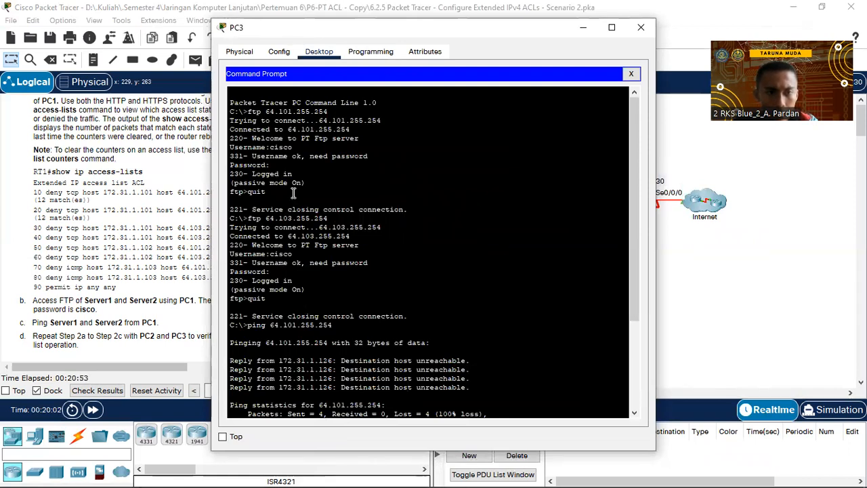
scroll(390, 184, down, 5)
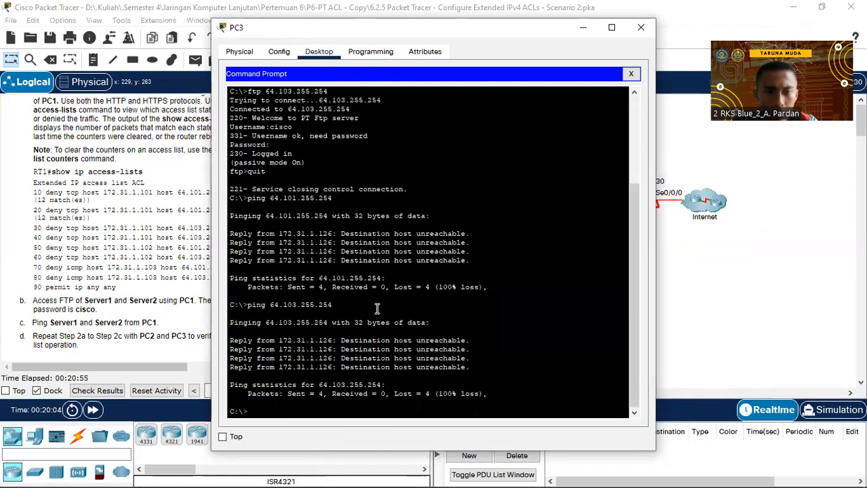
drag(531, 395, 283, 340)
click(283, 341)
scroll(279, 294, up, 3)
scroll(280, 294, down, 3)
drag(511, 391, 255, 309)
click(273, 305)
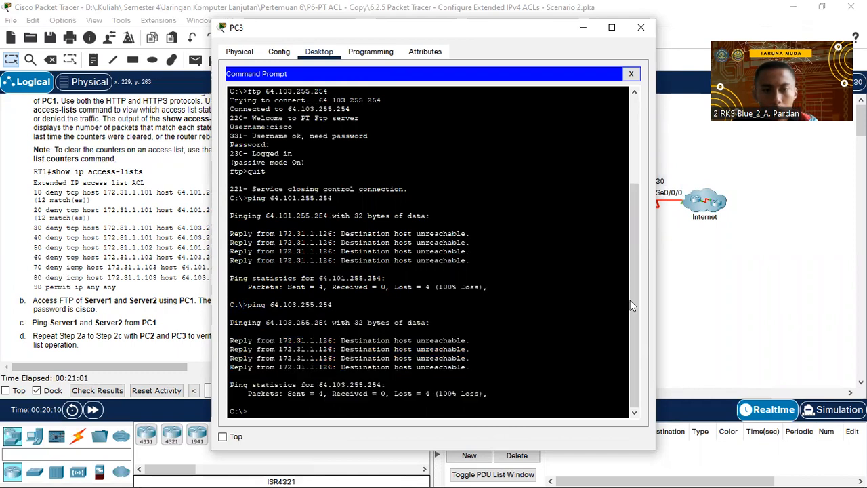
click(679, 296)
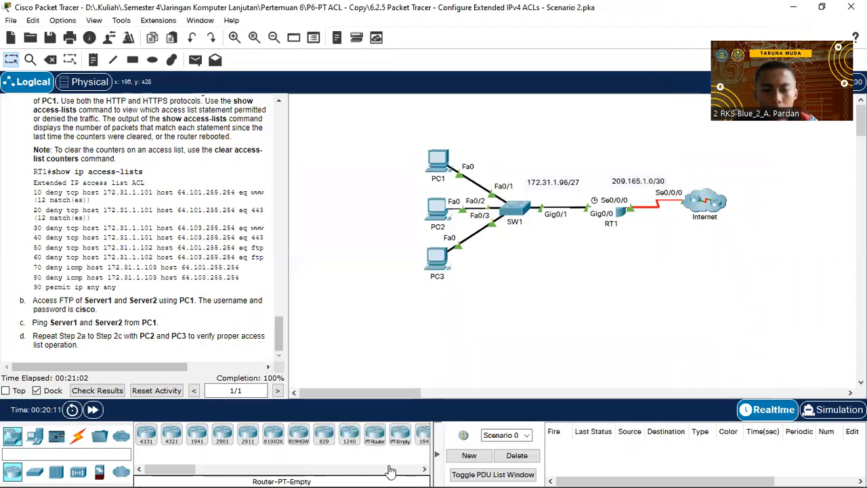